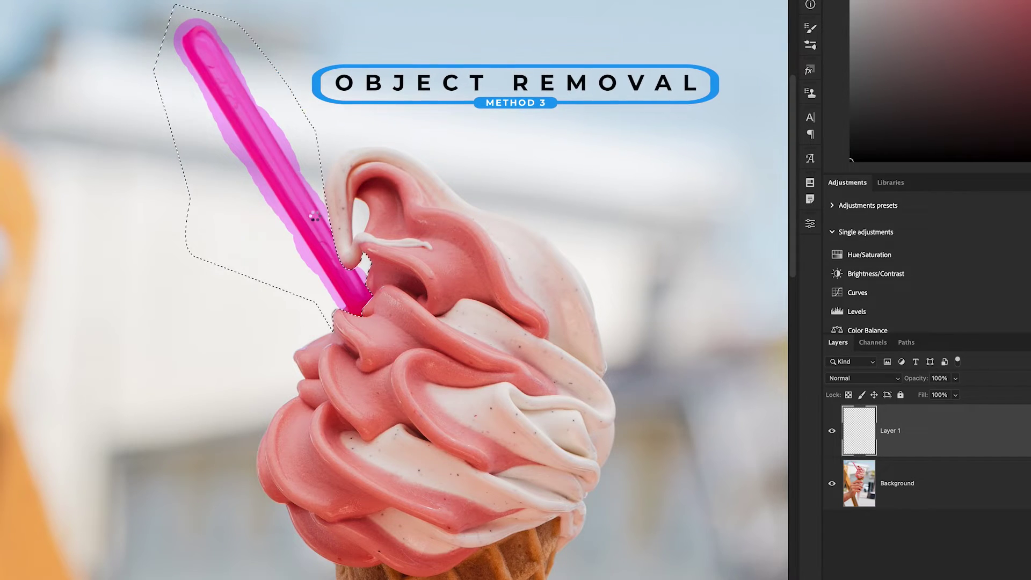
Step: Erase the pink spoon from the ice cream with the Remove tool
mouse_move(337, 268)
left_mouse_down()
mouse_move(351, 294)
mouse_move(345, 256)
left_mouse_up()
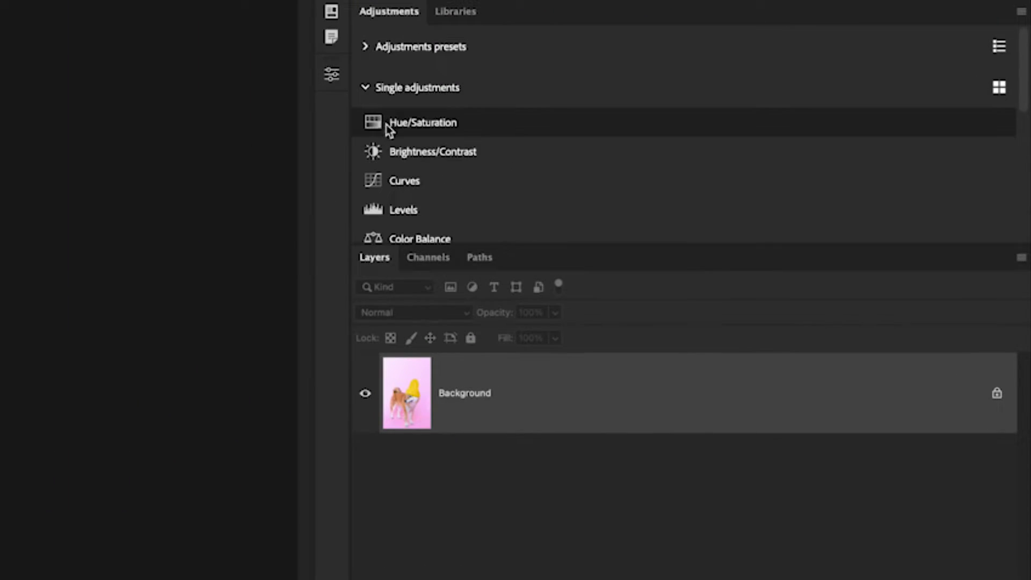
Step: Add a Hue/Saturation layer on the Yellows with Hue at -14, turning the beanie orange
left_click(411, 124)
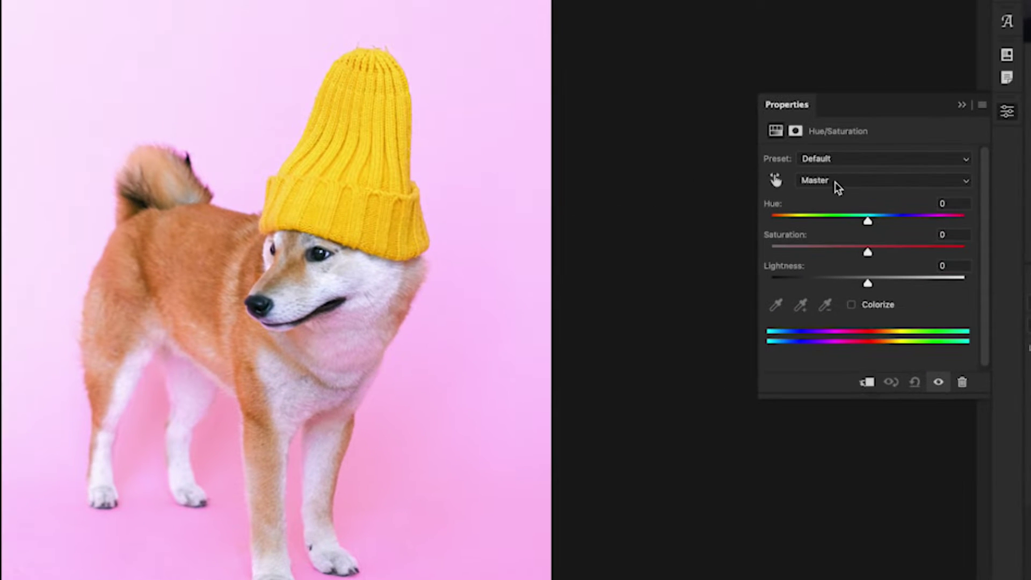
left_click(838, 182)
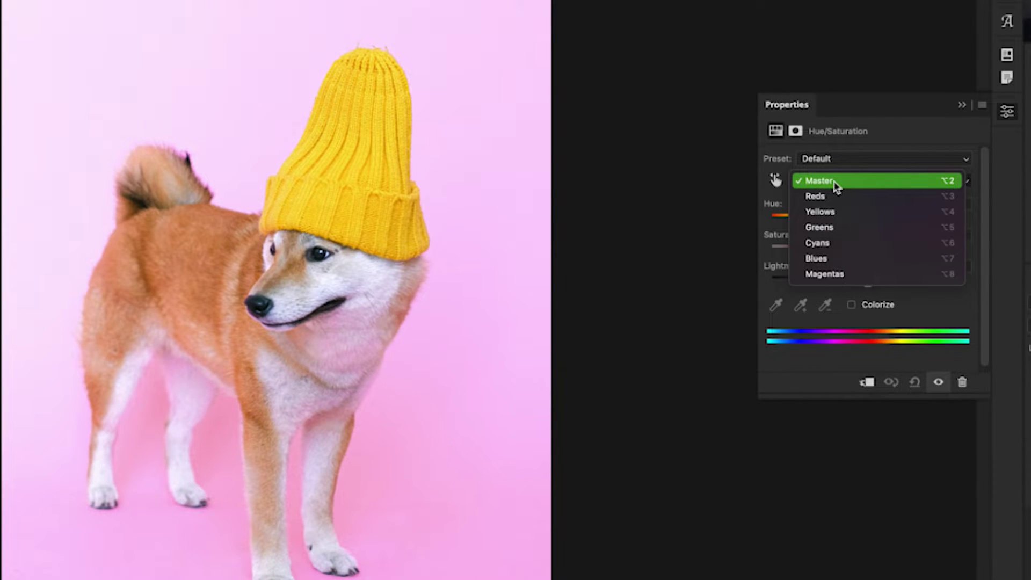
left_click(831, 211)
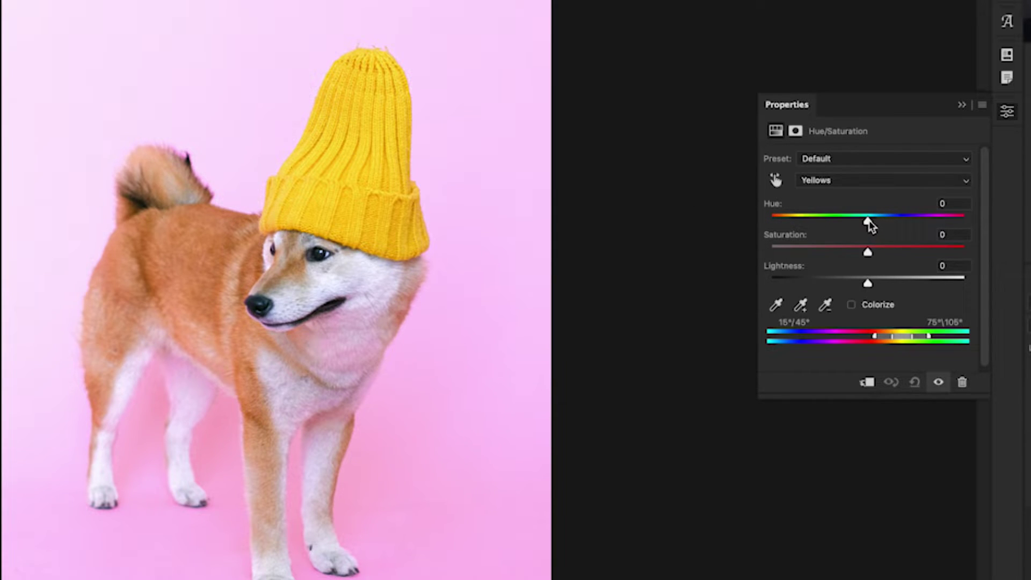
left_click_drag(868, 220, 825, 220)
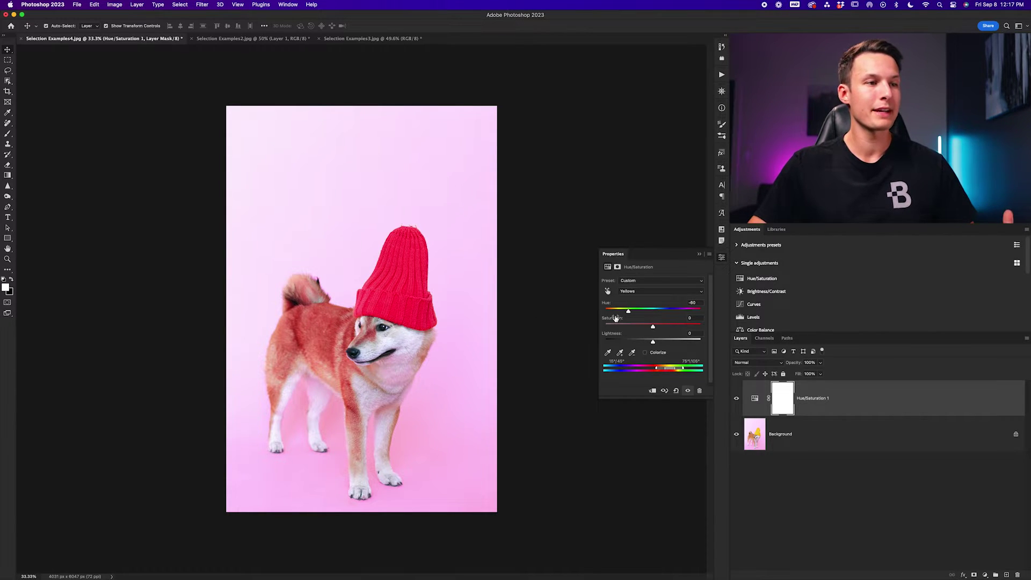
mouse_move(629, 311)
left_mouse_down()
mouse_move(676, 314)
mouse_move(611, 311)
mouse_move(672, 313)
mouse_move(646, 313)
left_mouse_up()
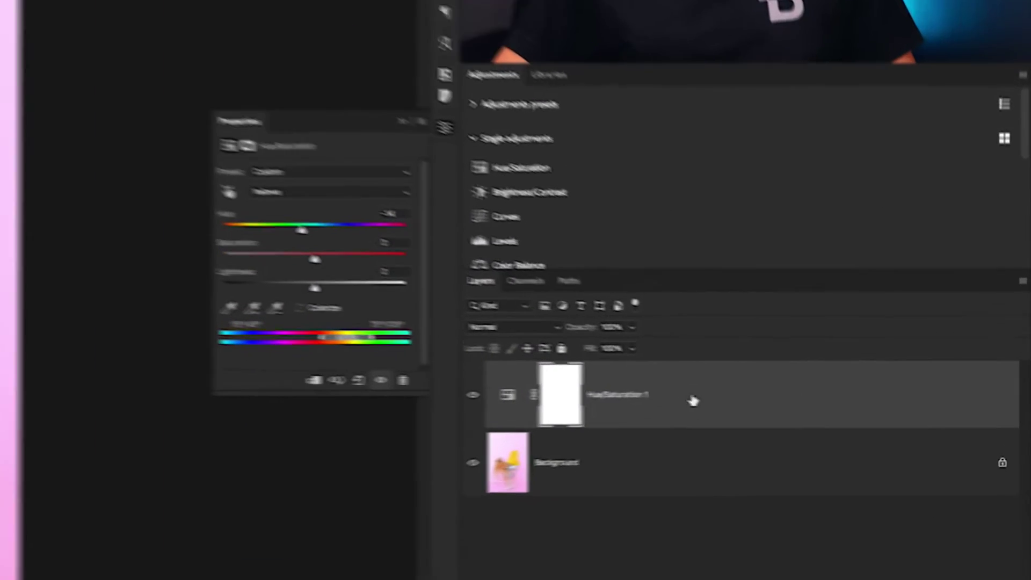
Step: Reset and delete the Hue/Saturation 1 layer, then pick the Object Selection Tool
left_click(847, 402)
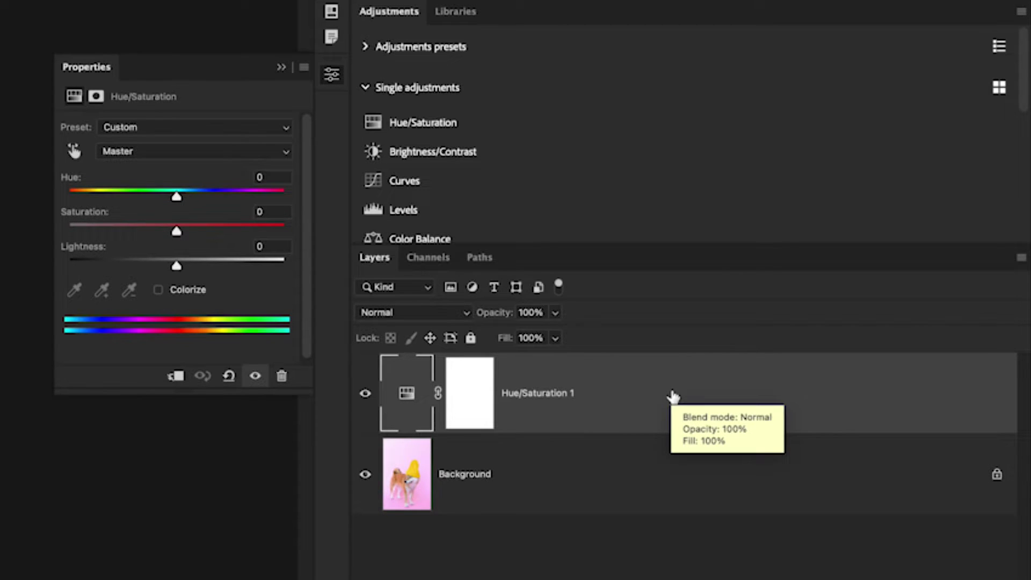
key("Delete")
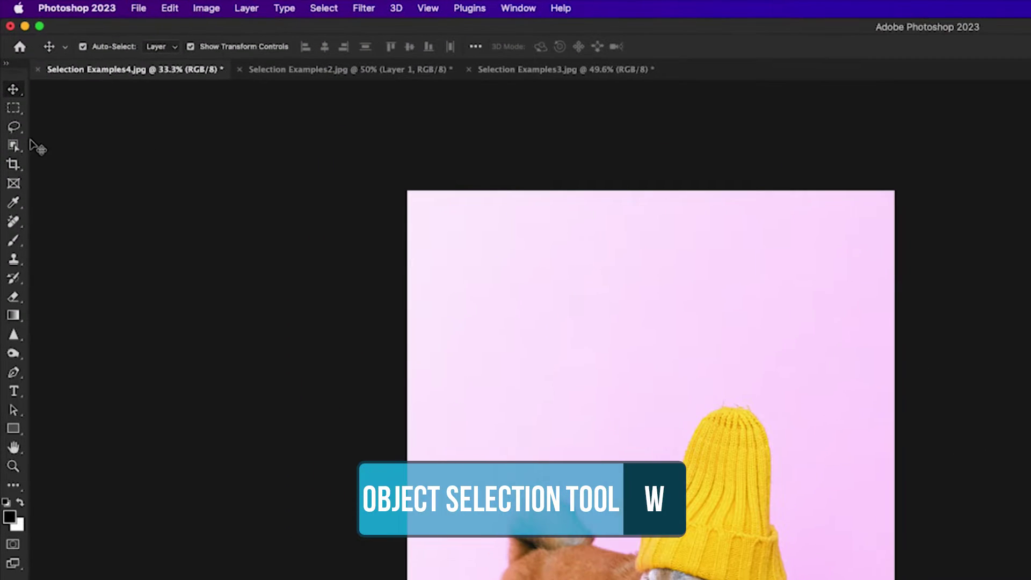
left_click(9, 80)
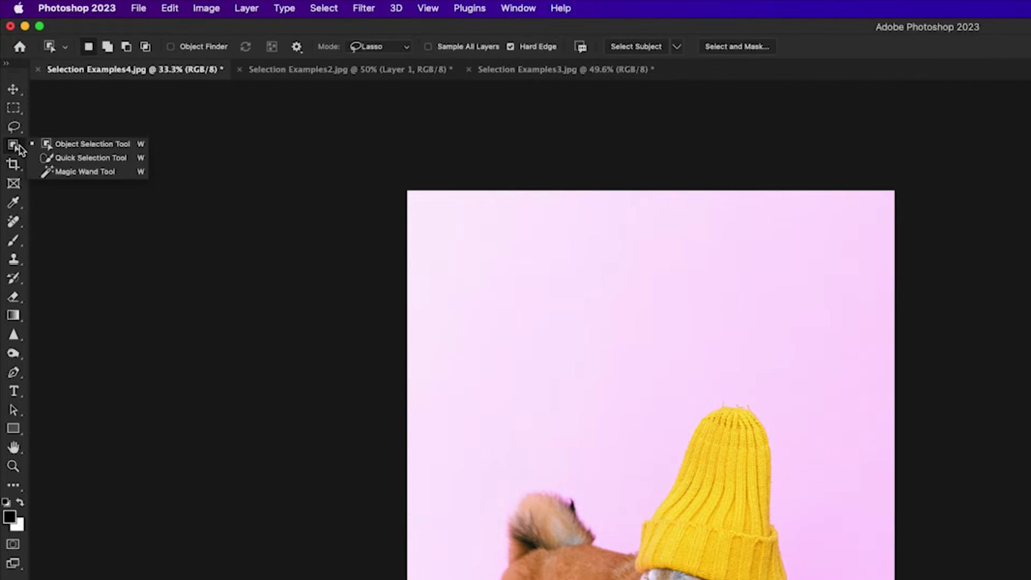
left_click(78, 147)
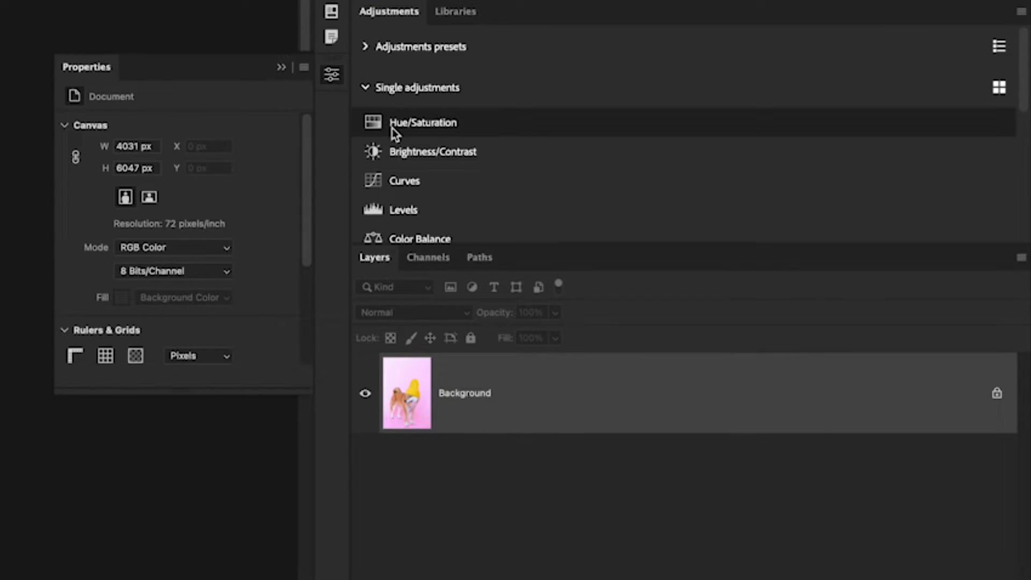
Step: Add a Hue/Saturation layer masked to the beanie, leaving its Master hue near zero
left_click(474, 128)
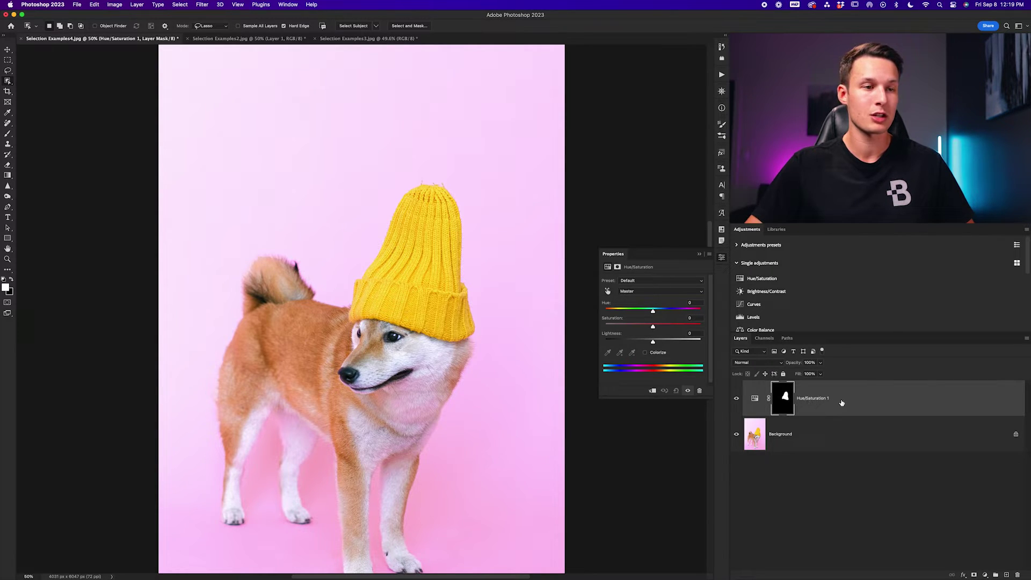
mouse_move(653, 312)
left_mouse_down()
mouse_move(617, 312)
mouse_move(648, 312)
left_mouse_up()
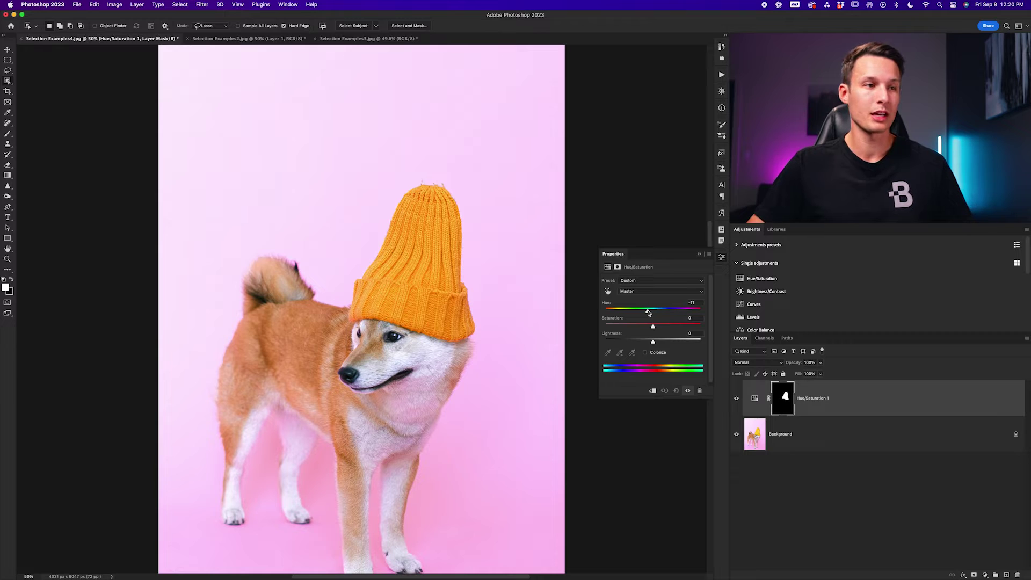
mouse_move(648, 313)
left_mouse_down()
mouse_move(672, 312)
mouse_move(630, 311)
left_mouse_up()
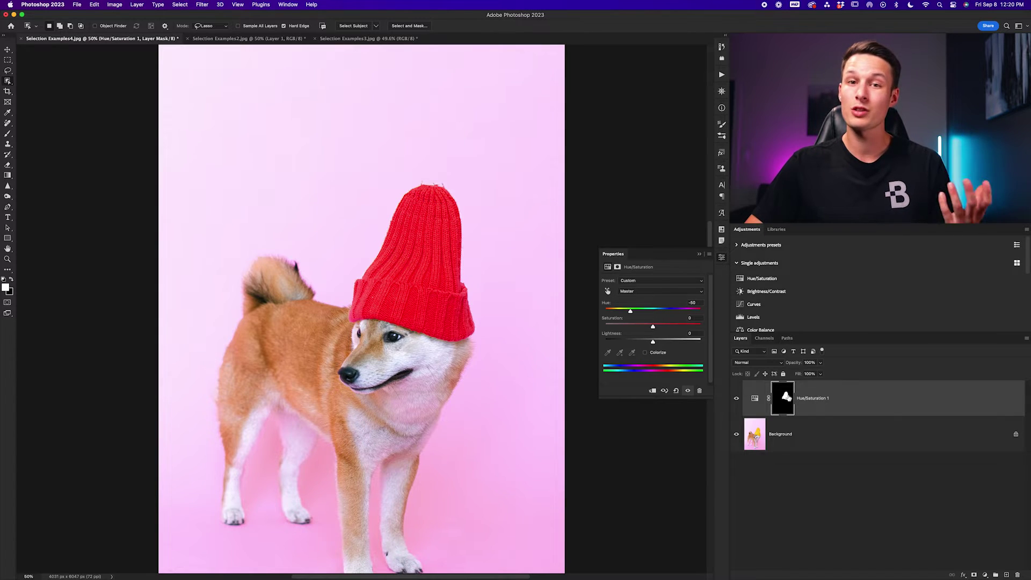
scroll(451, 303, "down", 1)
scroll(451, 304, "right", 1)
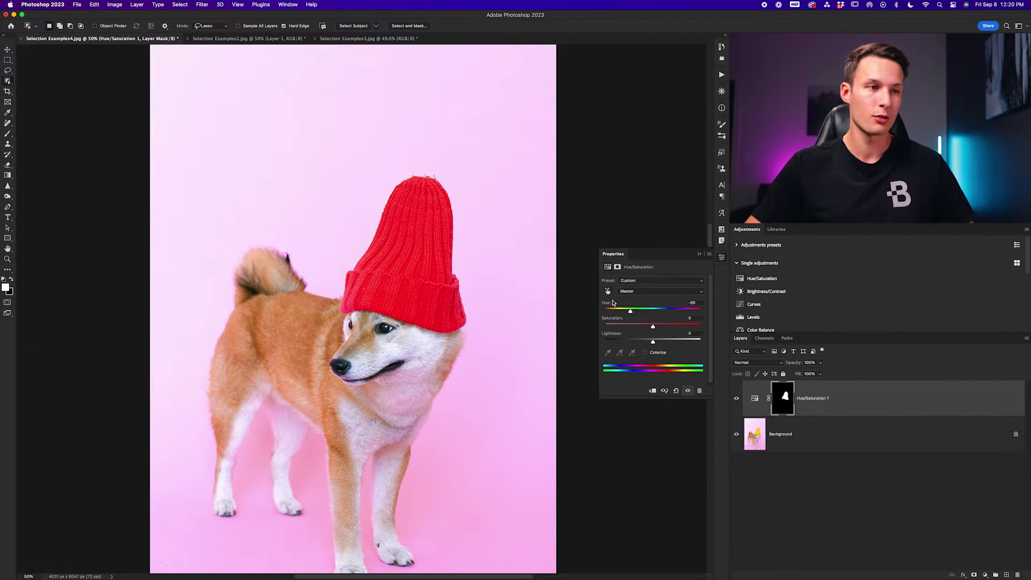
left_click_drag(630, 312, 654, 315)
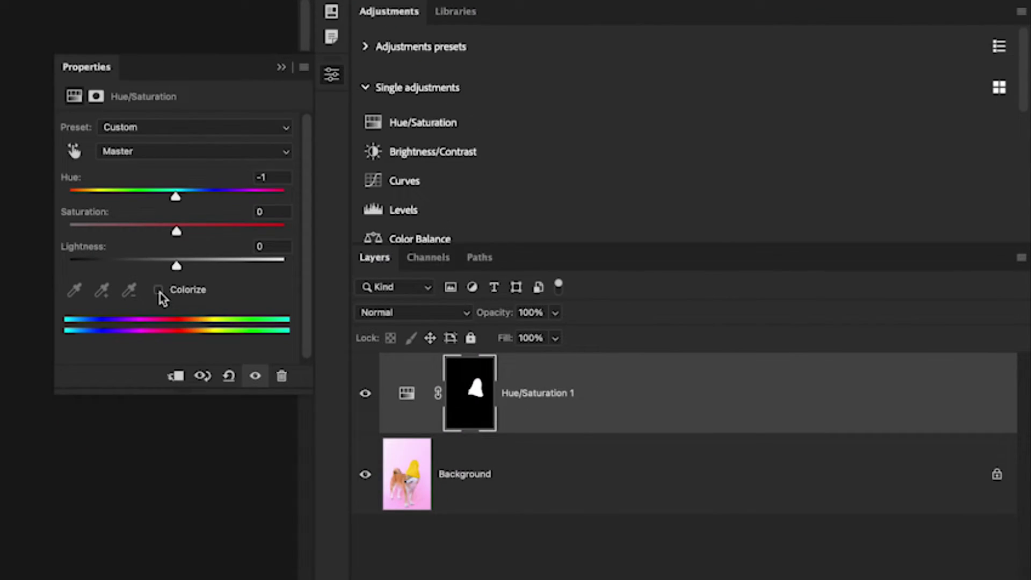
Step: Colorize the beanie raspberry pink at Hue 343, Saturation 58, Lightness -18
left_click(645, 353)
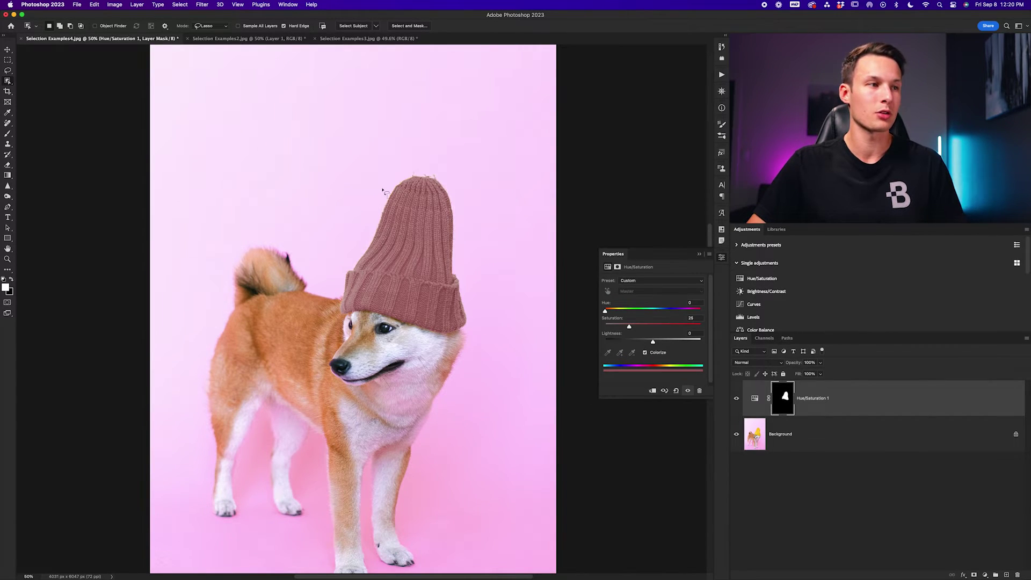
left_click_drag(605, 312, 688, 315)
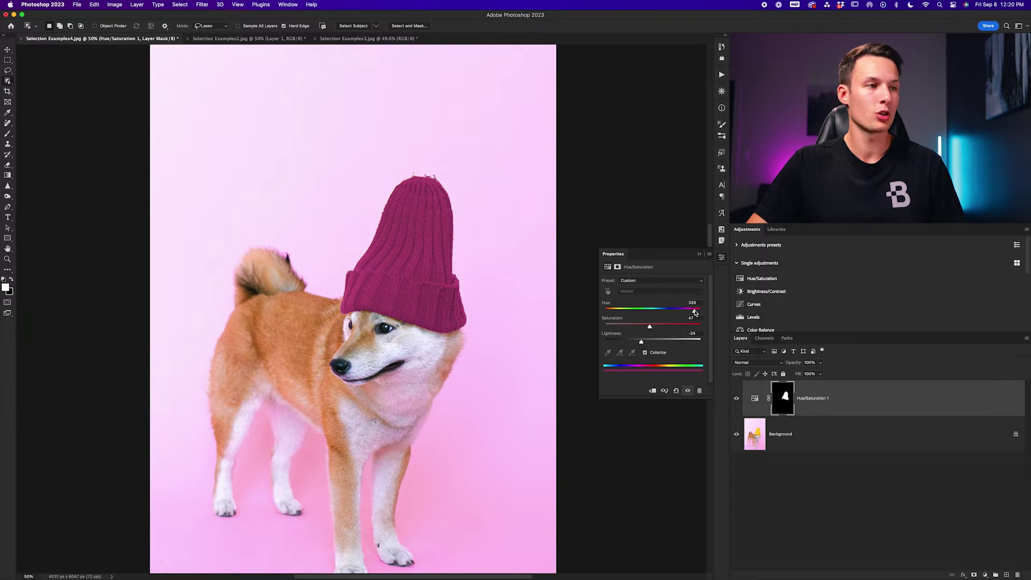
left_click_drag(657, 327, 647, 343)
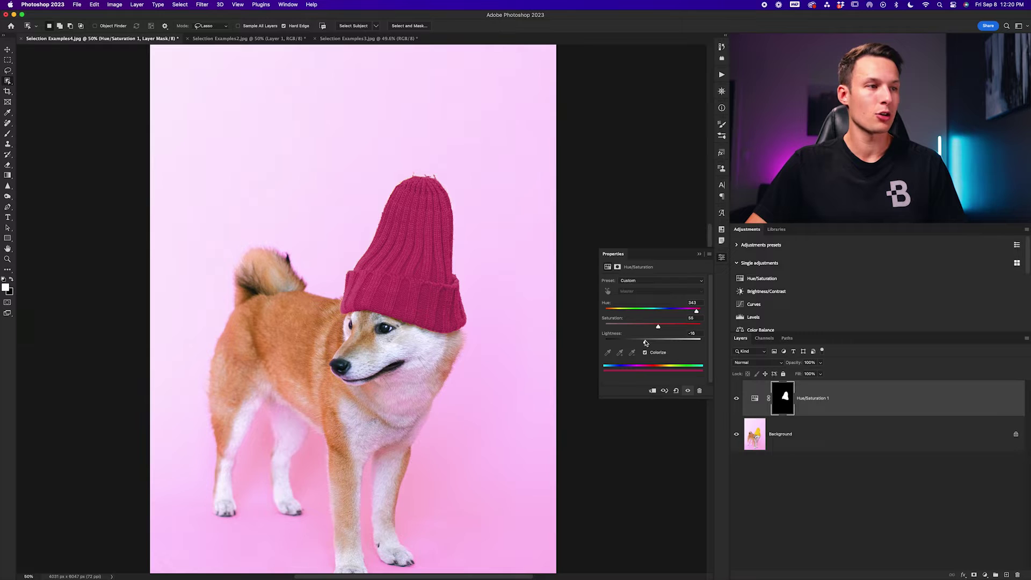
key("super+1")
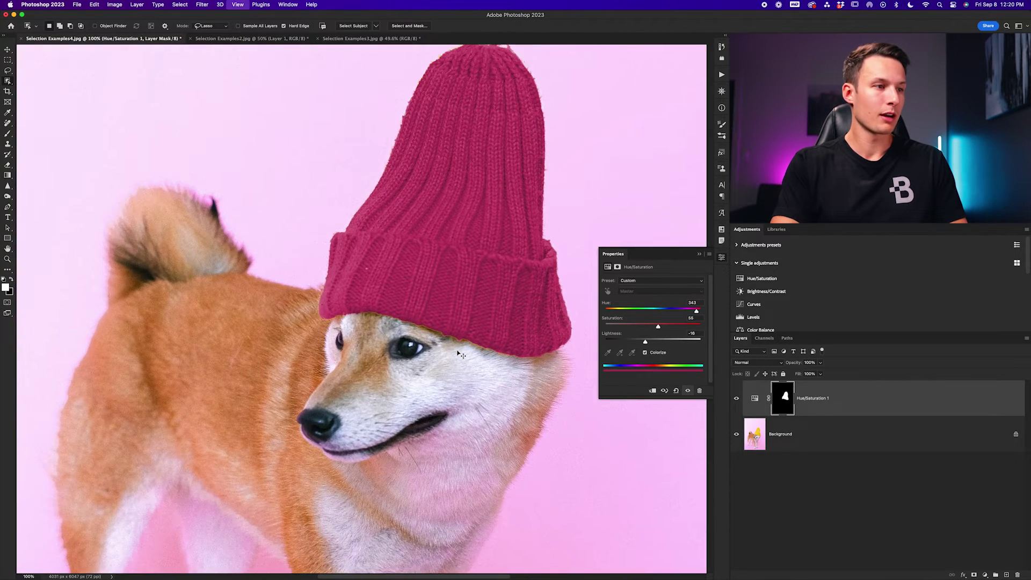
Step: Refine the hat's Hue/Saturation mask with a small Soft Round brush, then fit the photo on screen
key("super+equal")
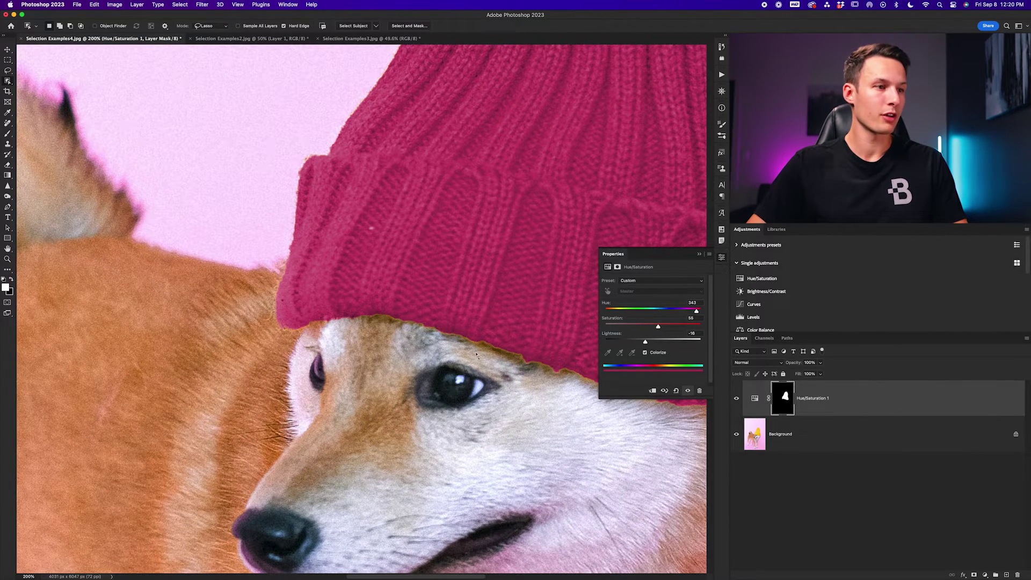
scroll(475, 355, "right", 6)
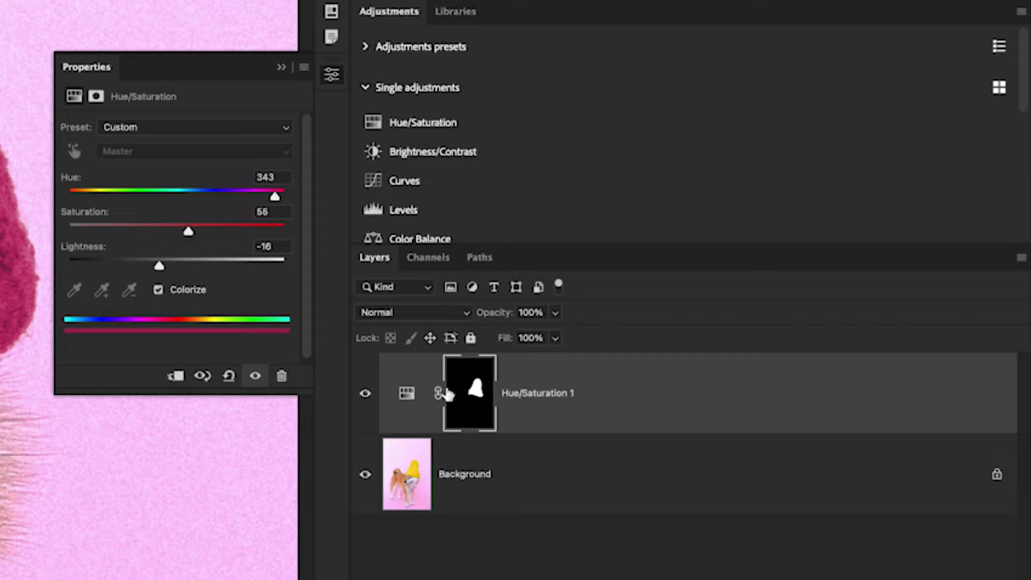
key("b")
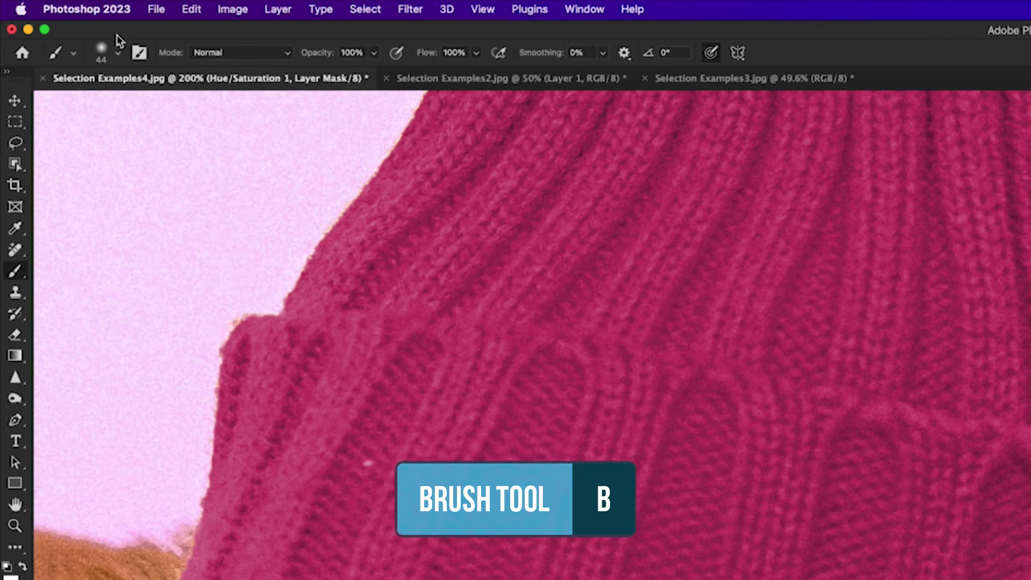
left_click(117, 53)
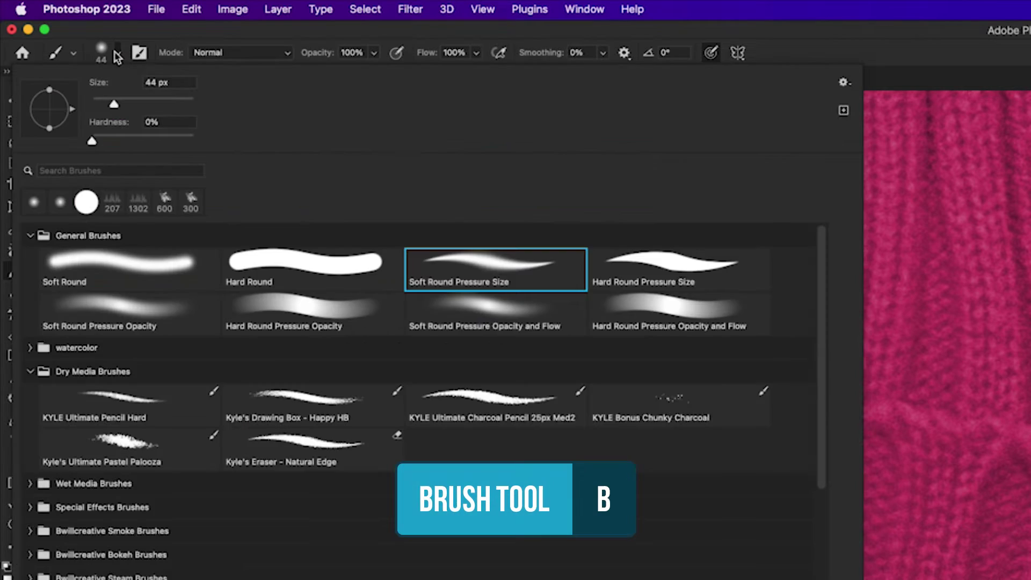
left_click(115, 270)
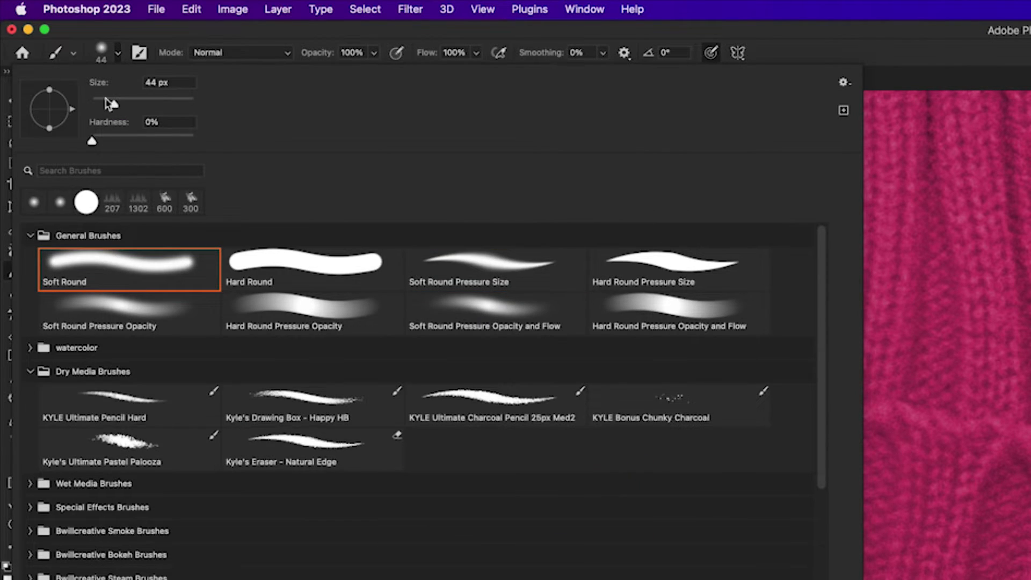
left_click(182, 51)
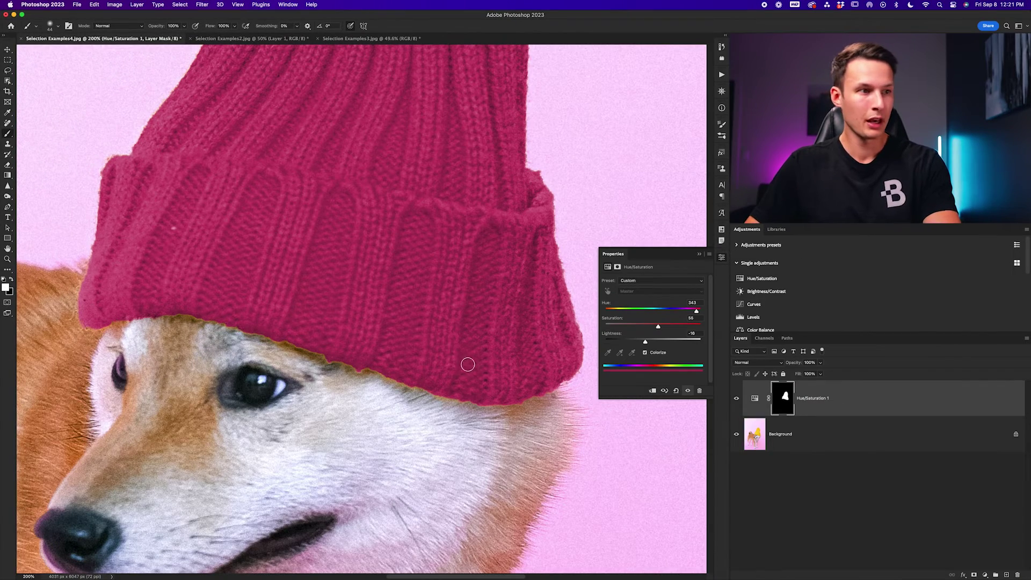
key("bracketleft")
key("bracketleft")
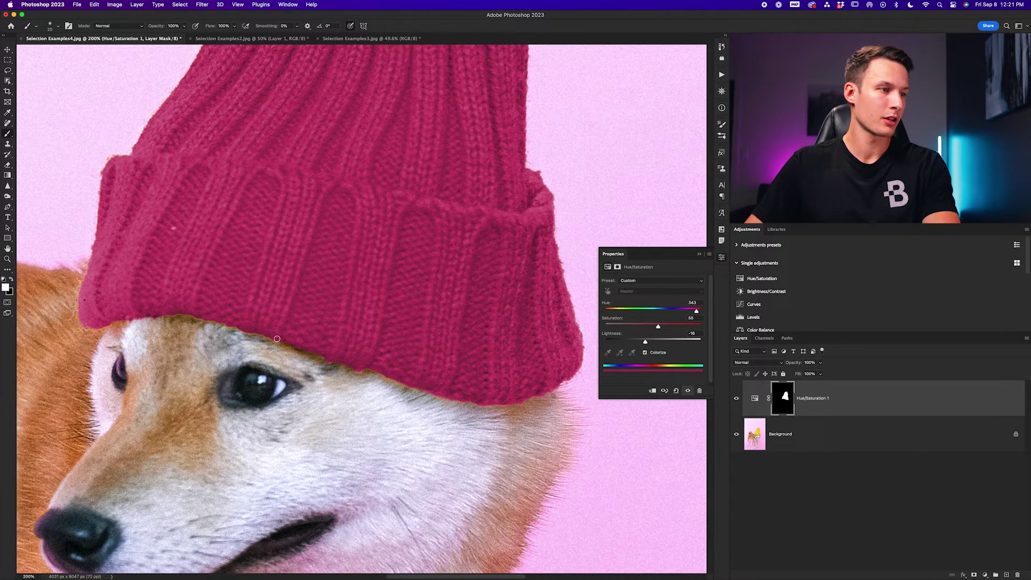
scroll(216, 311, "left", 3)
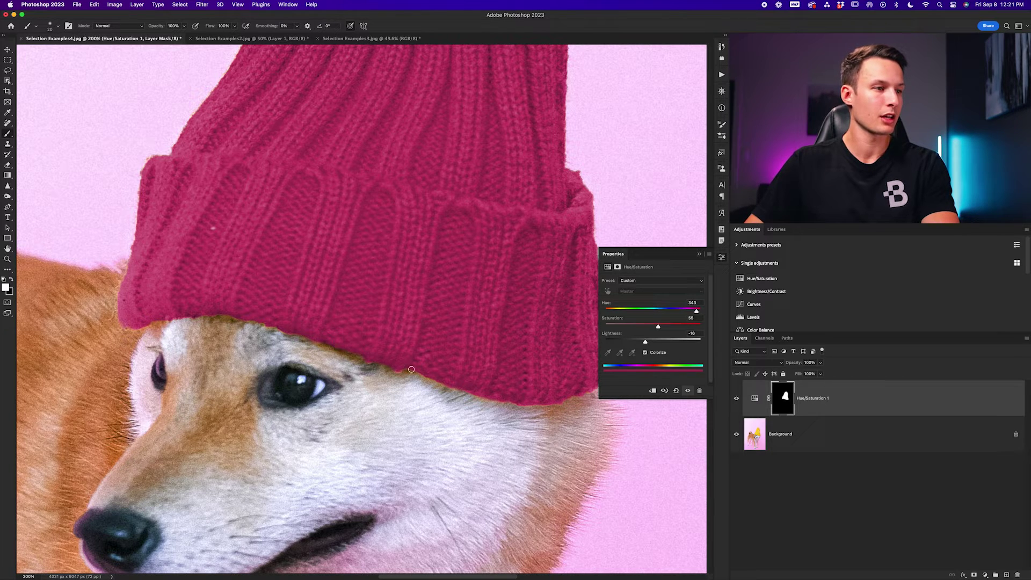
scroll(460, 386, "right", 3)
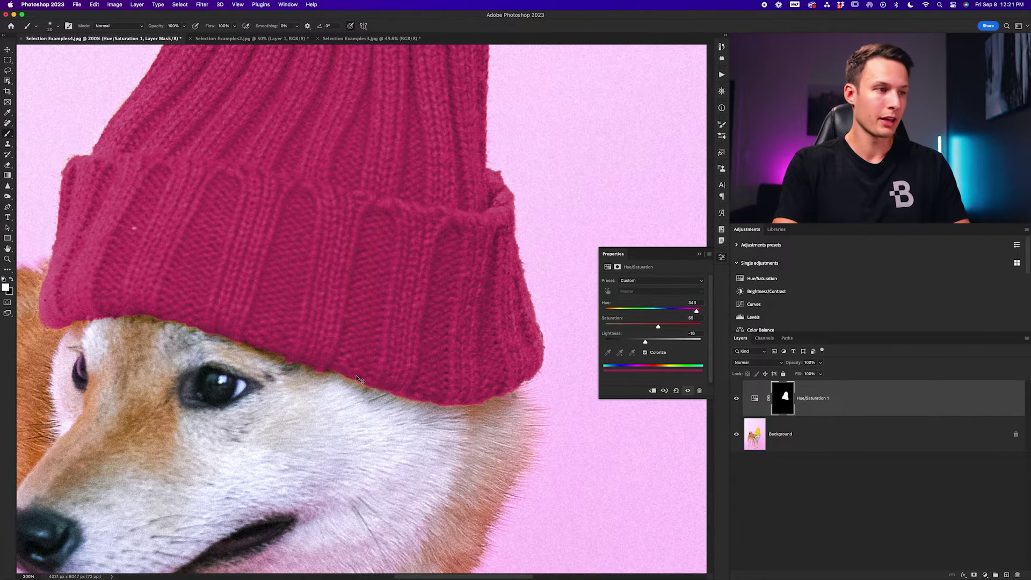
key("super+0")
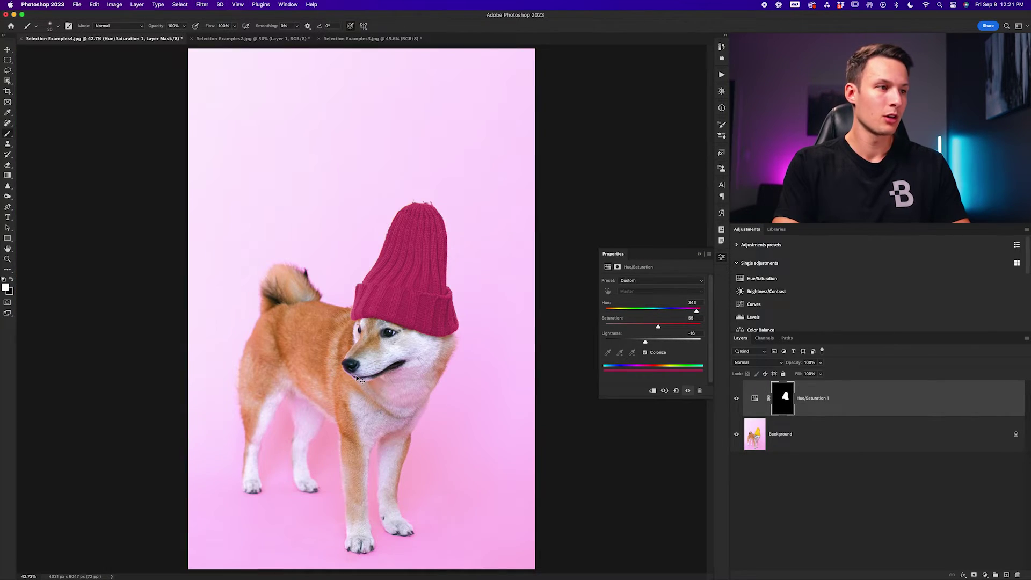
Step: Toggle Hue/Saturation 1 off and on to compare, then switch to Selection Examples2.jpg
left_click(736, 399)
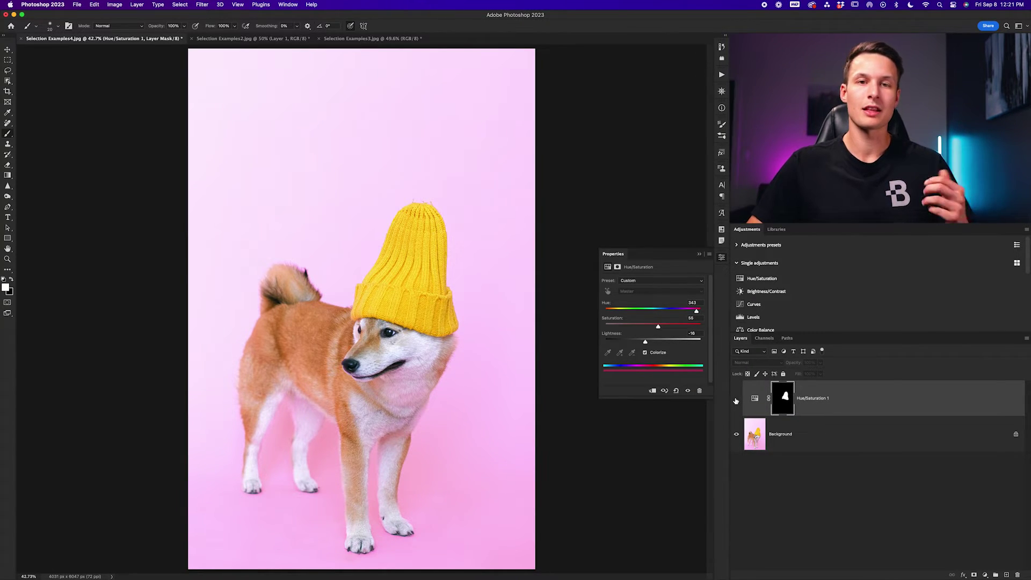
left_click(736, 398)
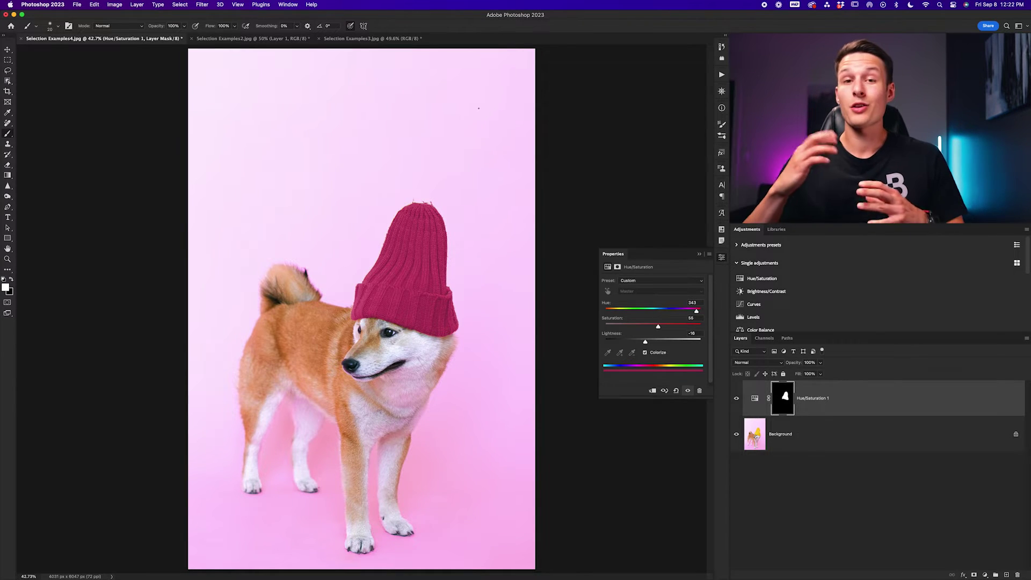
left_click(272, 38)
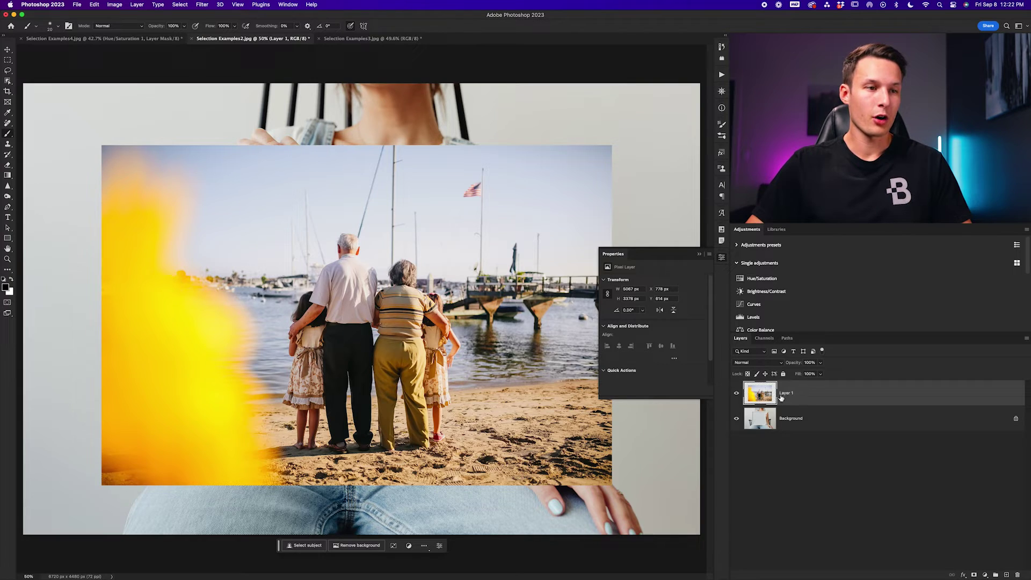
Step: Toggle Layer 1 repeatedly to compare the beach photo with the empty frame, then collapse Properties
left_click(737, 394)
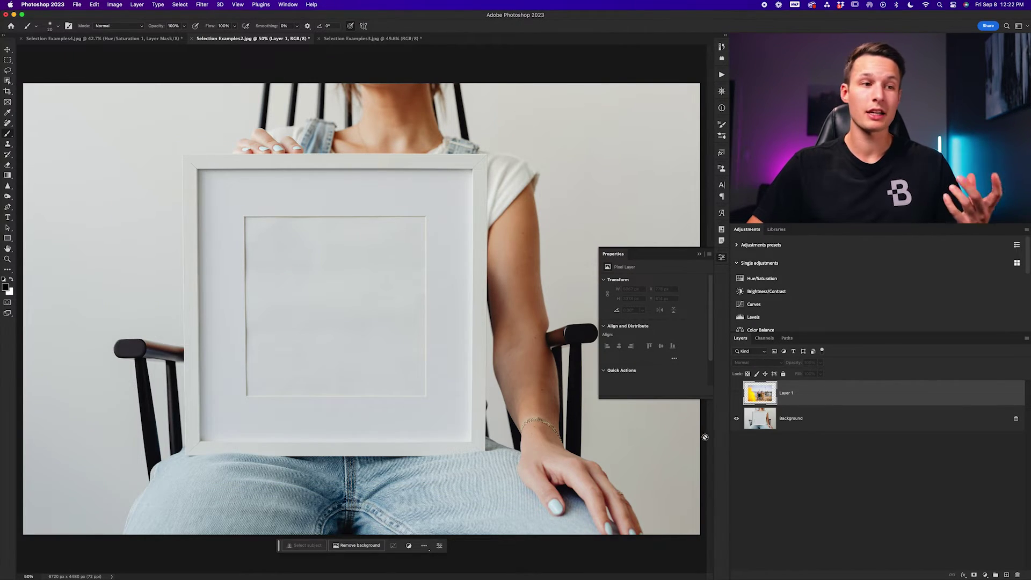
left_click(736, 393)
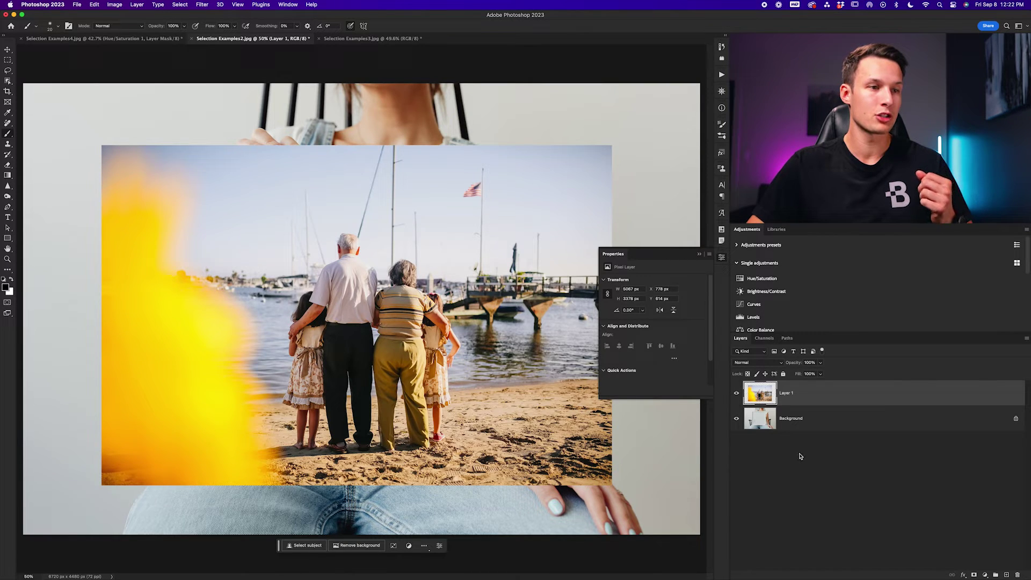
left_click(736, 395)
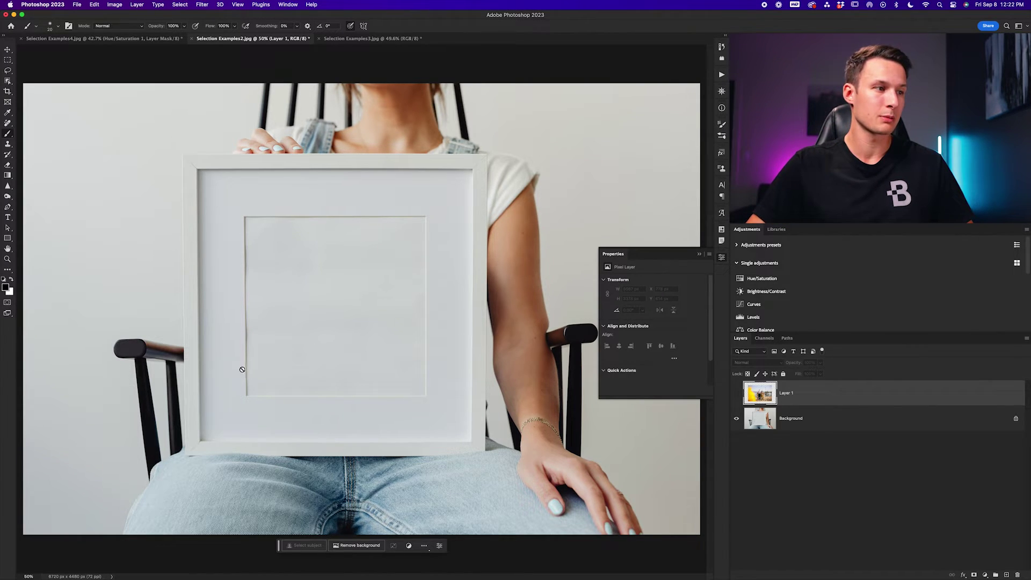
left_click(739, 394)
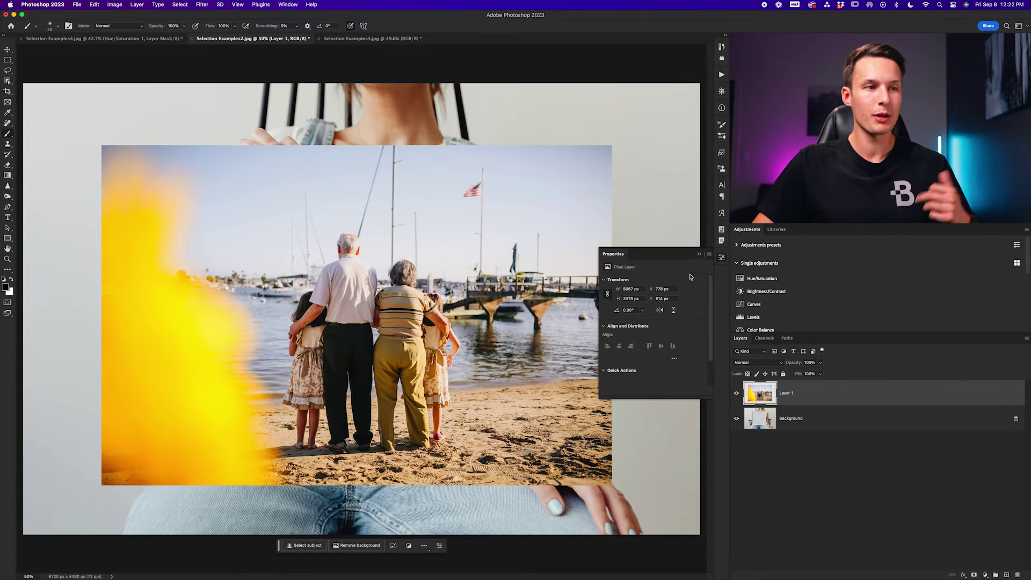
left_click(700, 255)
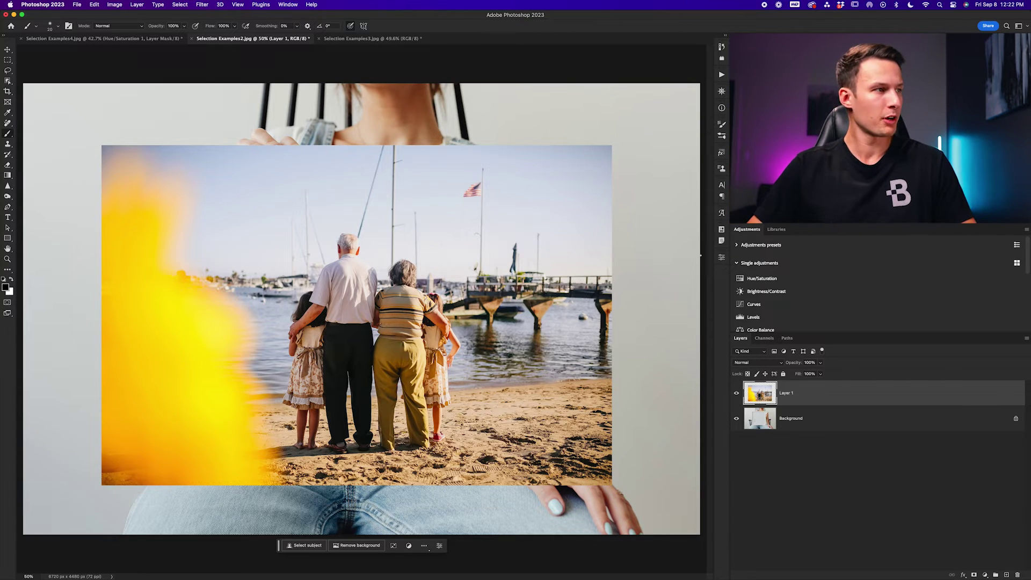
key("c")
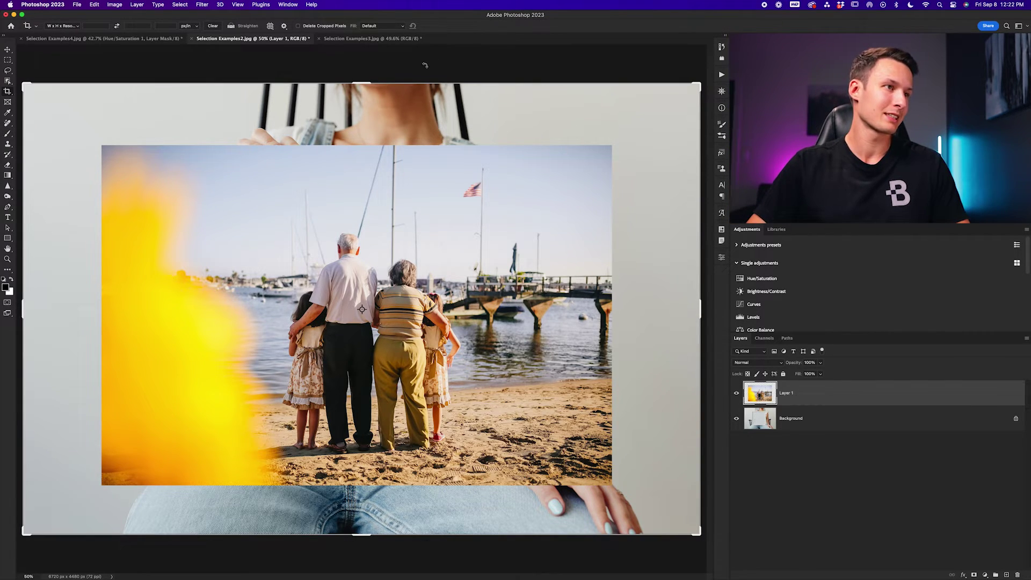
left_click_drag(360, 81, 370, 135)
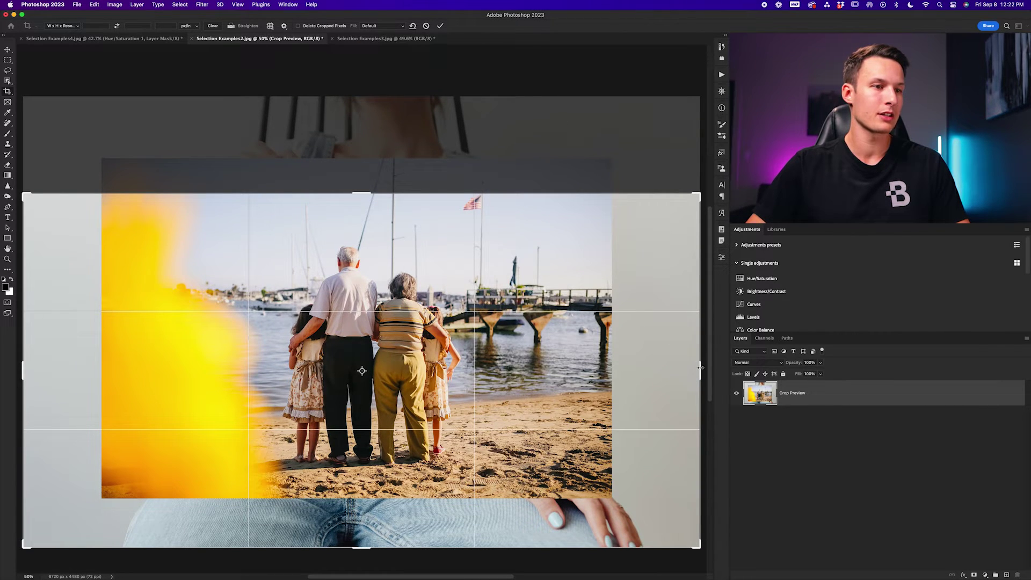
left_click_drag(700, 367, 651, 366)
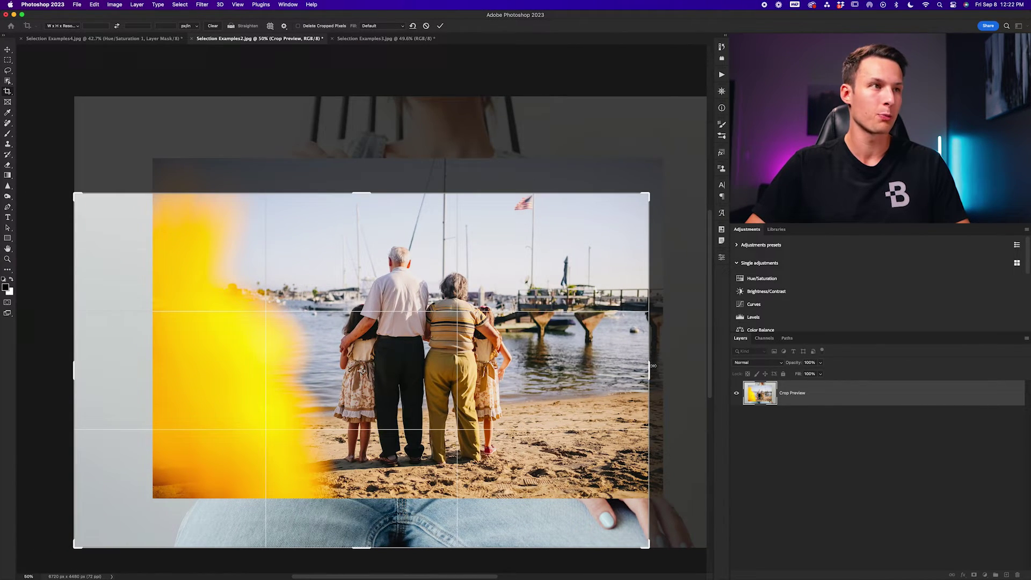
key("Return")
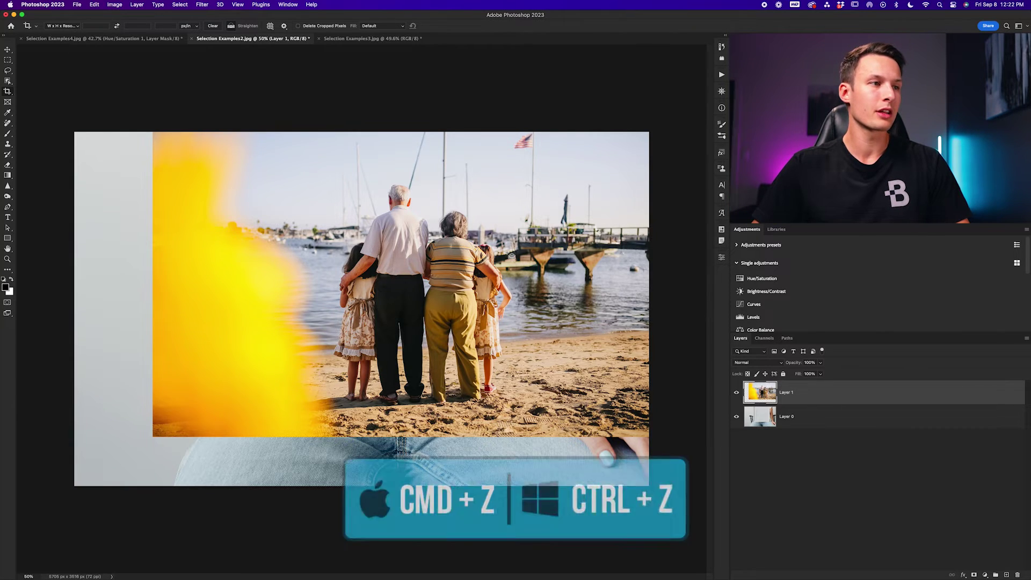
key("super+z")
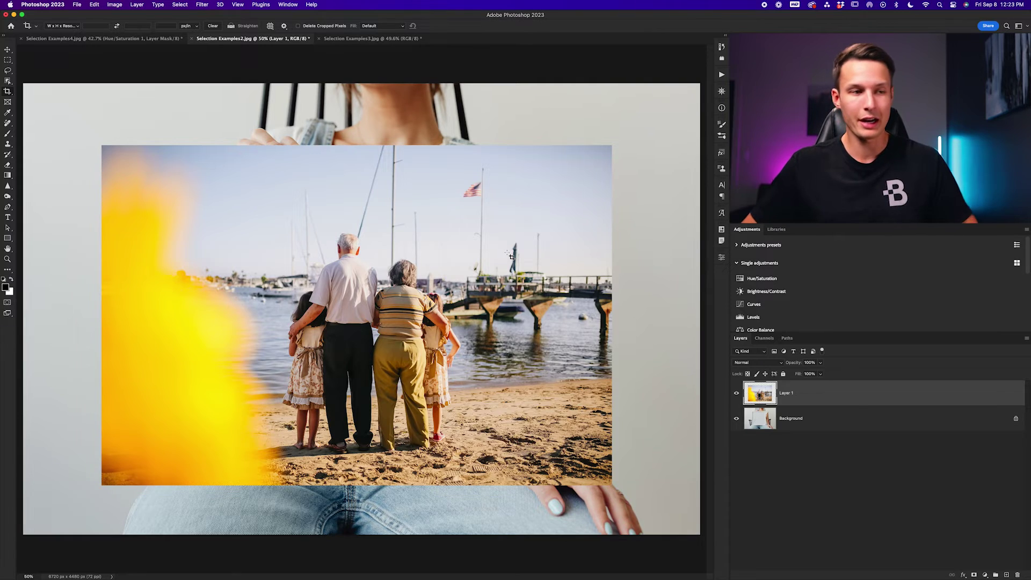
Step: With Layer 1 hidden, marquee the frame's inner opening, then show Layer 1 again
left_click(737, 395)
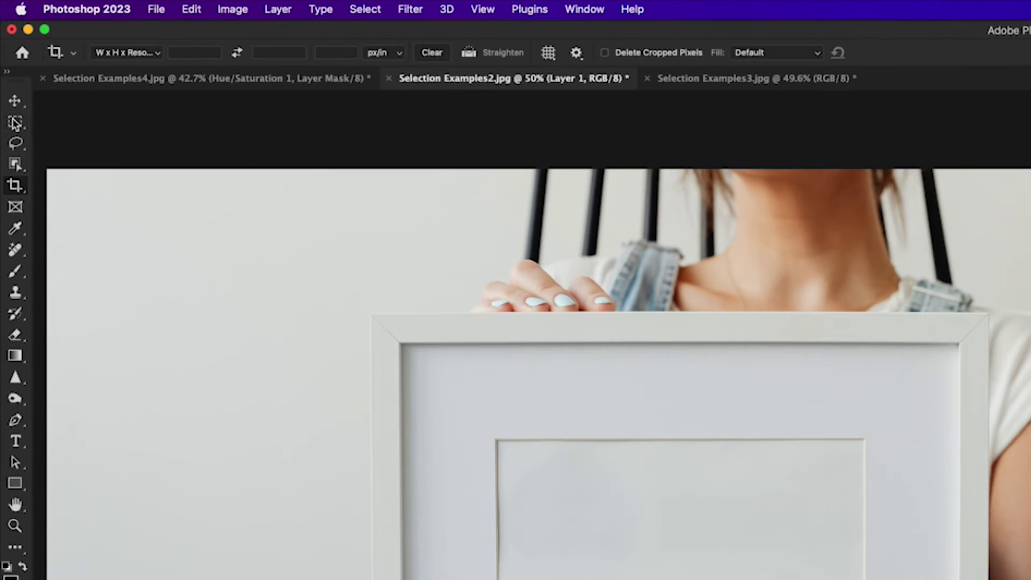
left_click_drag(8, 60, 42, 62)
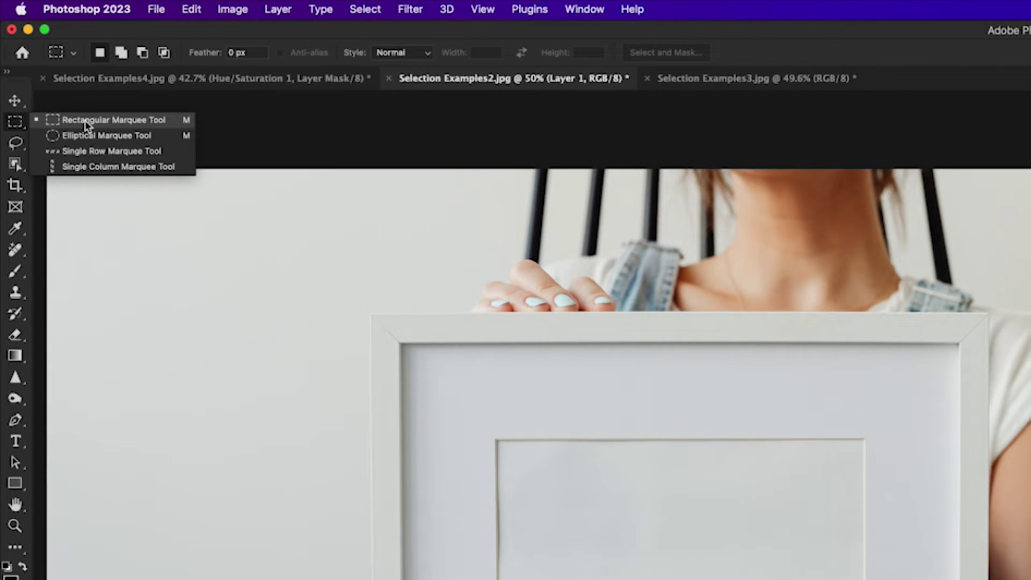
left_click(104, 122)
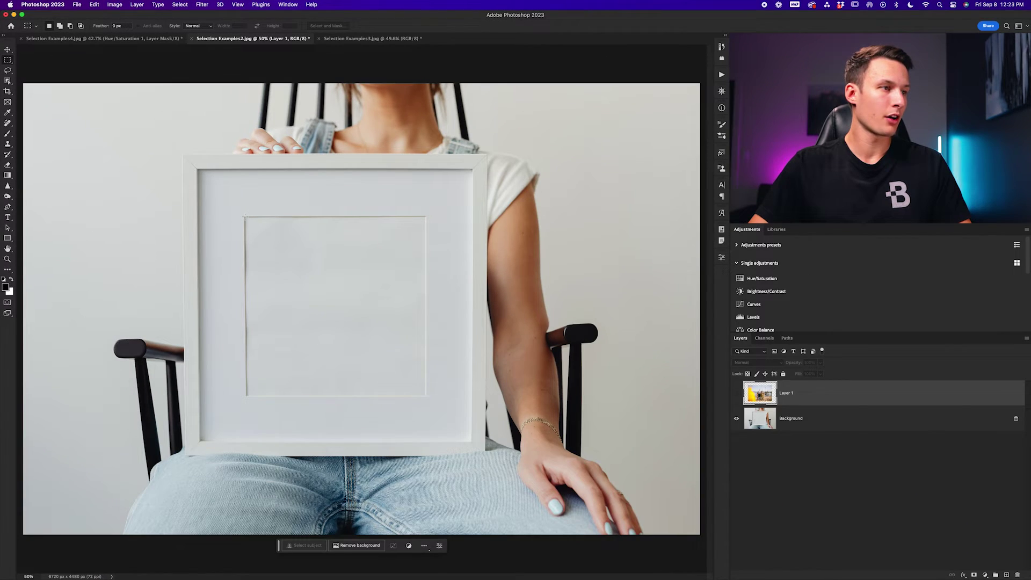
left_click_drag(245, 216, 426, 397)
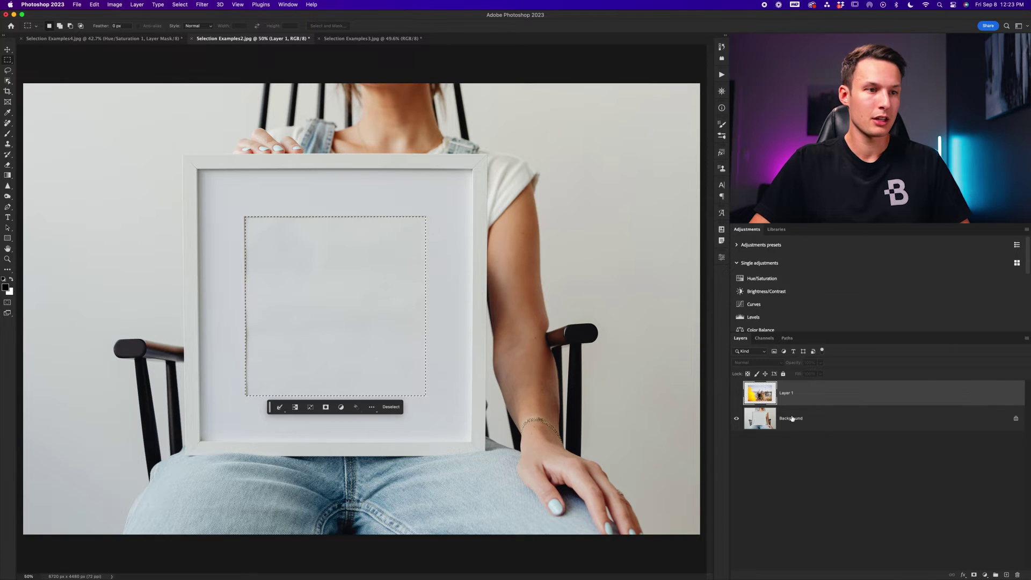
left_click(737, 394)
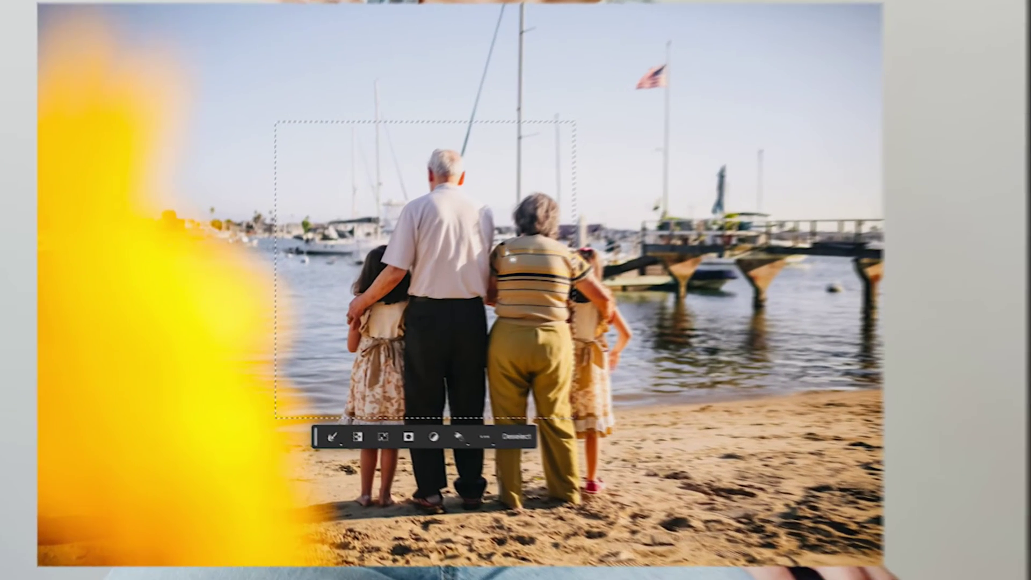
Step: Cut the selected frame area onto Layer 2 with Layer Via Cut and hide Layer 1
right_click(330, 301)
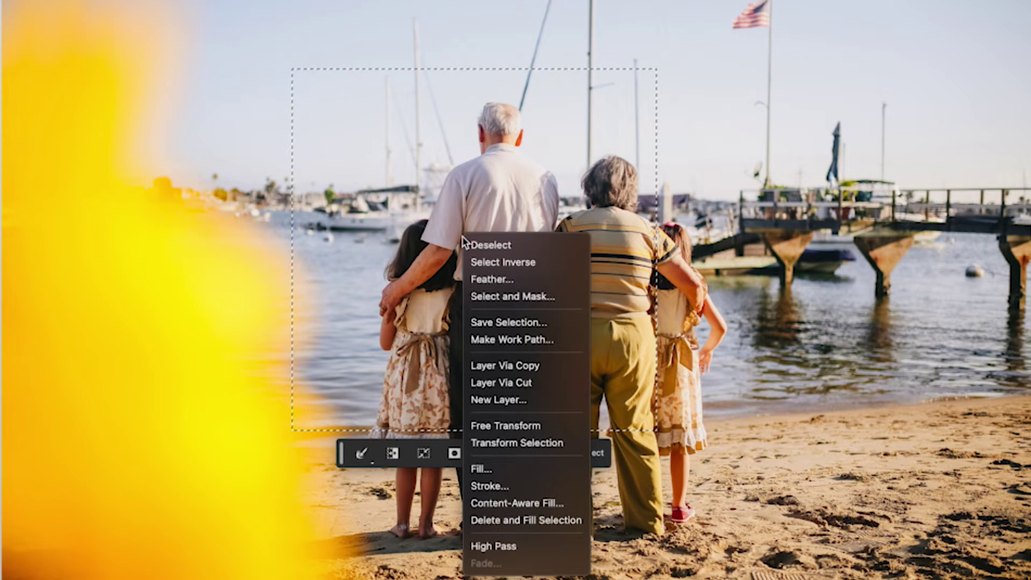
left_click(537, 380)
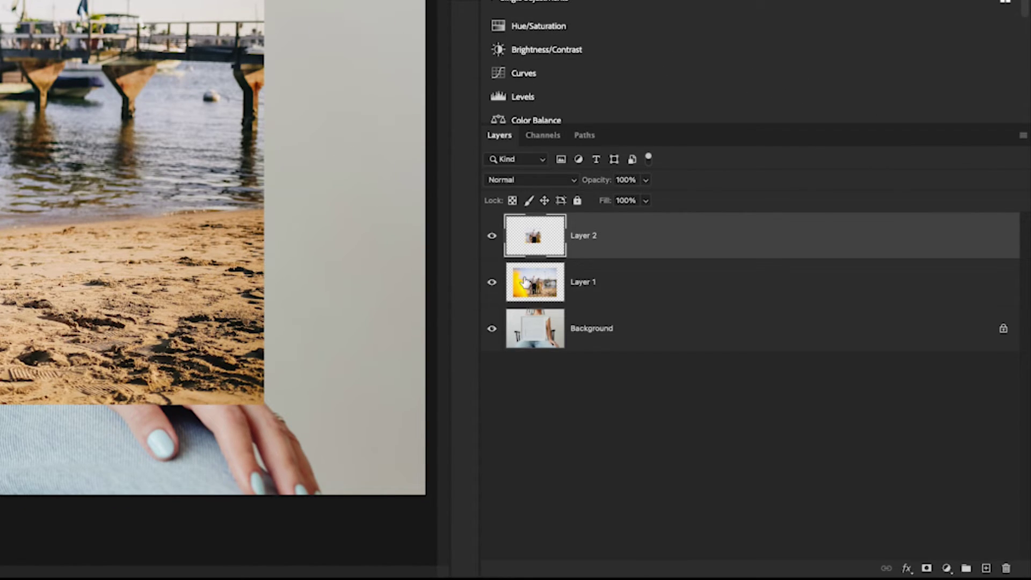
left_click(492, 284)
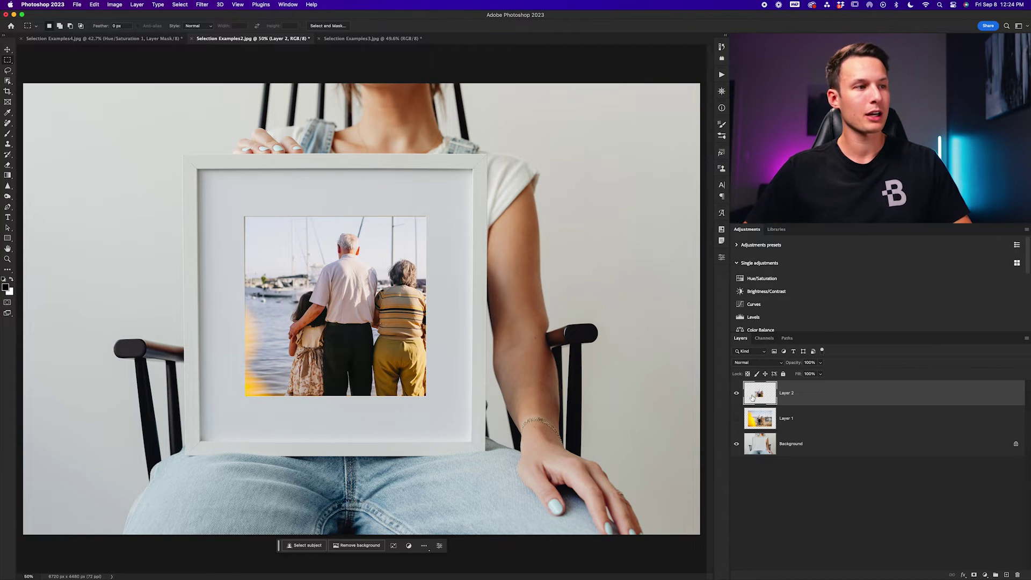
Step: Undo the cut to a new layer and give Layer 1 a mask limited to the frame opening
key("super+z")
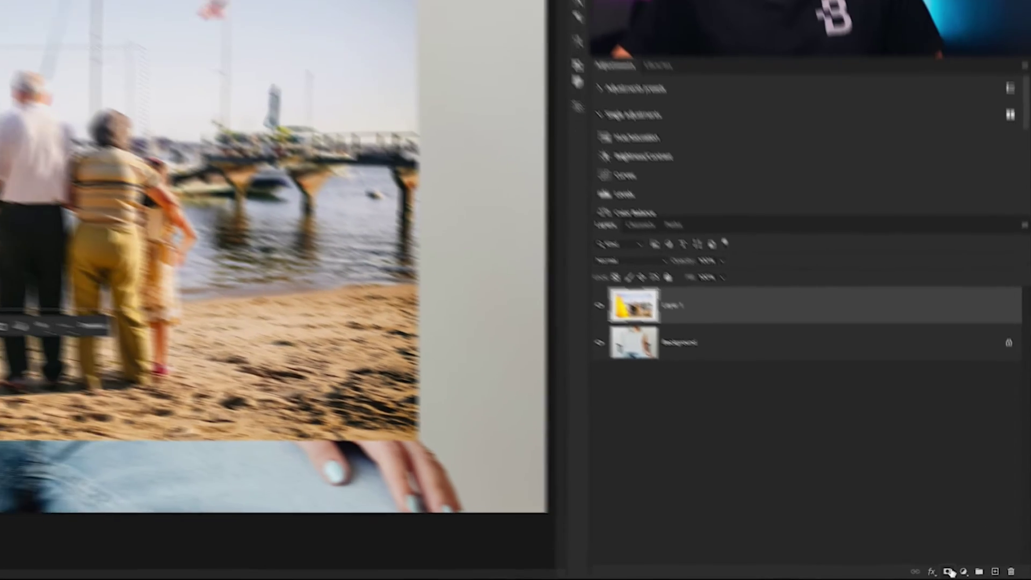
left_click(911, 564)
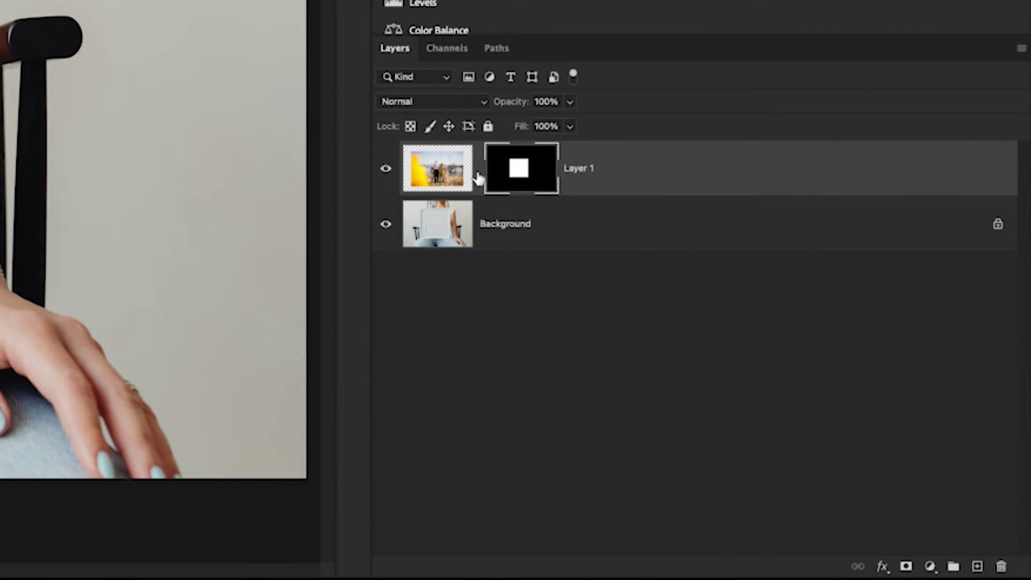
left_click(449, 178)
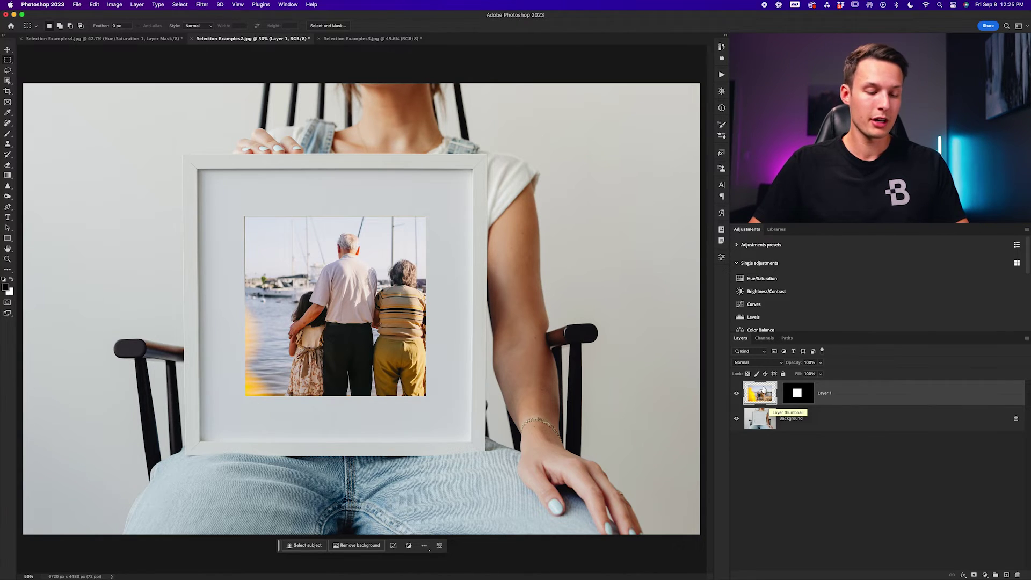
key("v")
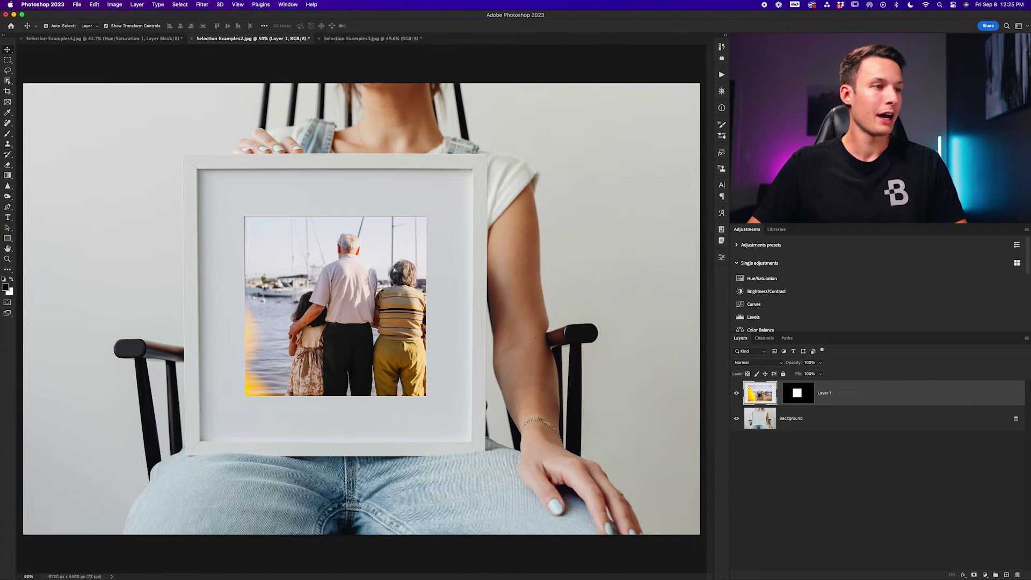
Step: Shrink the beach photo to about 74.7%, centre it in the frame window, and commit the transform
left_click_drag(785, 546, 728, 527)
left_click_drag(358, 259, 377, 262)
left_click_drag(590, 476, 530, 433)
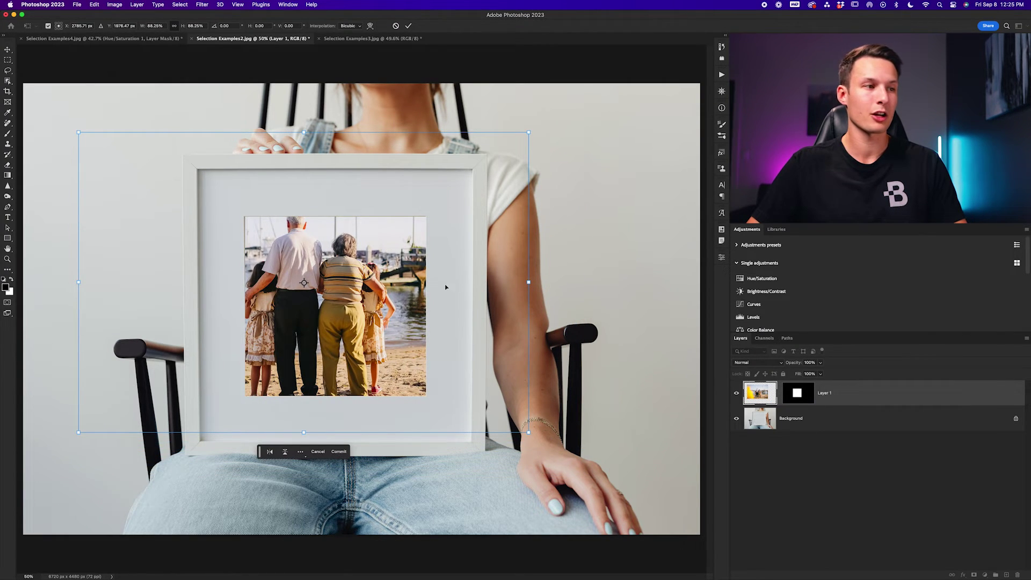
left_click_drag(445, 287, 483, 314)
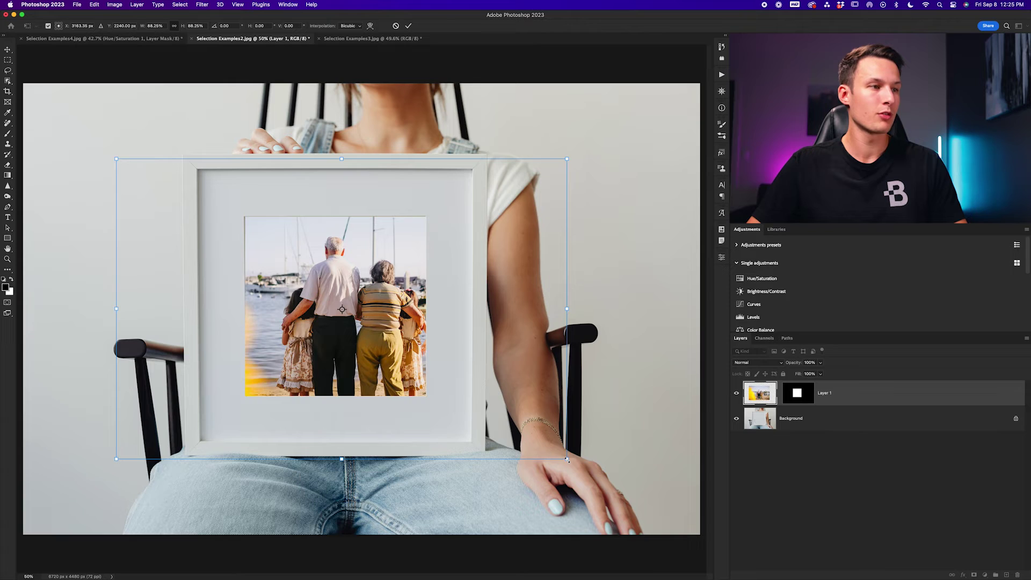
left_click_drag(566, 460, 514, 402)
mouse_move(382, 311)
left_mouse_down()
mouse_move(410, 315)
mouse_move(398, 313)
left_mouse_up()
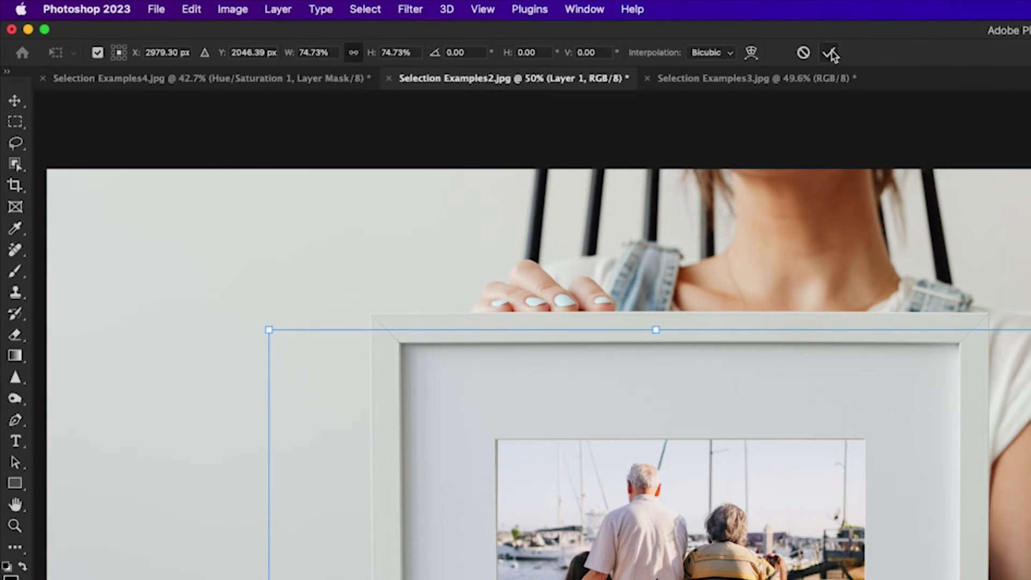
left_click(408, 25)
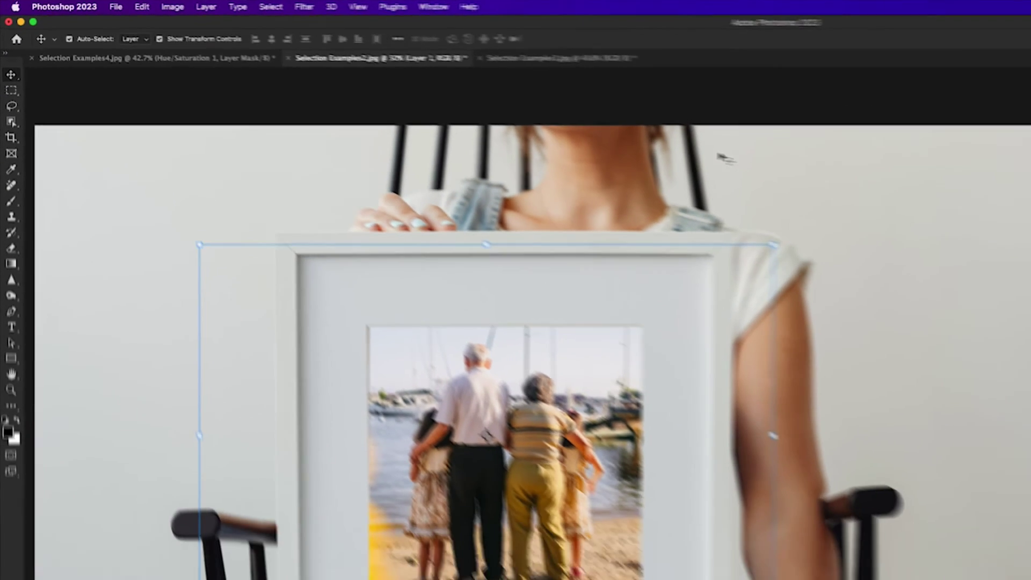
left_click(872, 480)
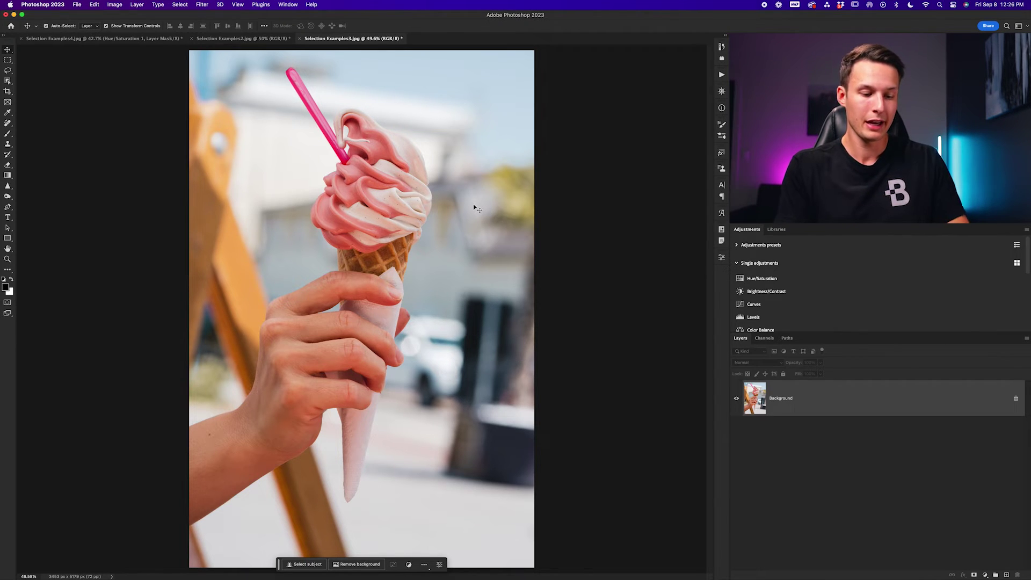
Step: Zoom in on Selection Examples3.jpg and frame the ice cream cone
key("super+equal")
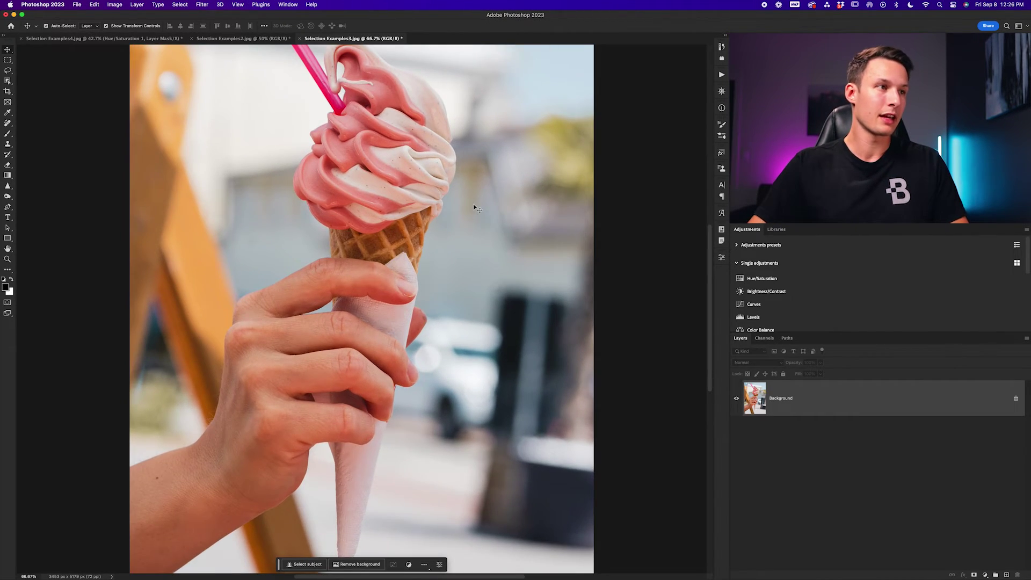
scroll(475, 207, "up", 2)
scroll(474, 207, "left", 2)
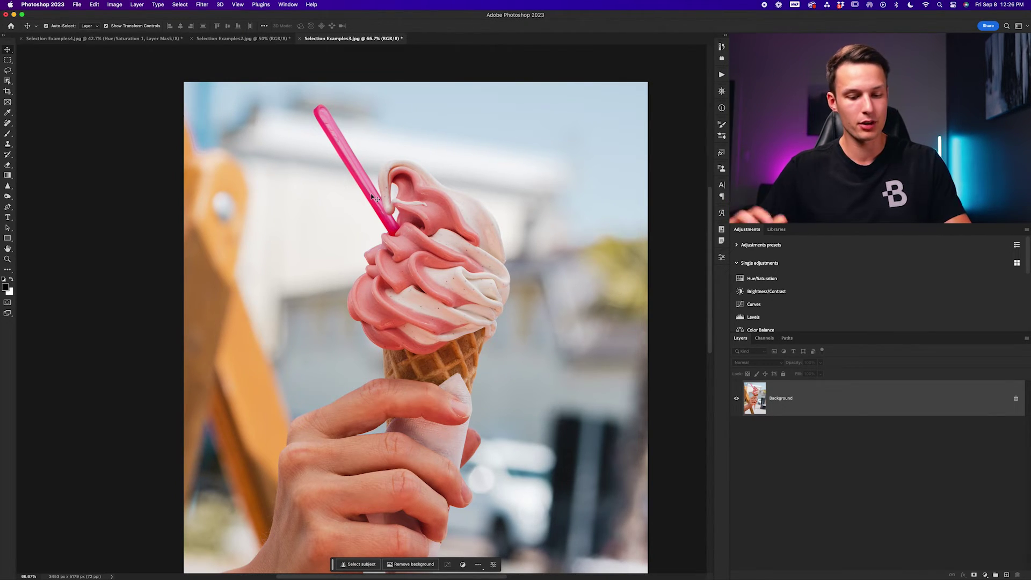
key("j")
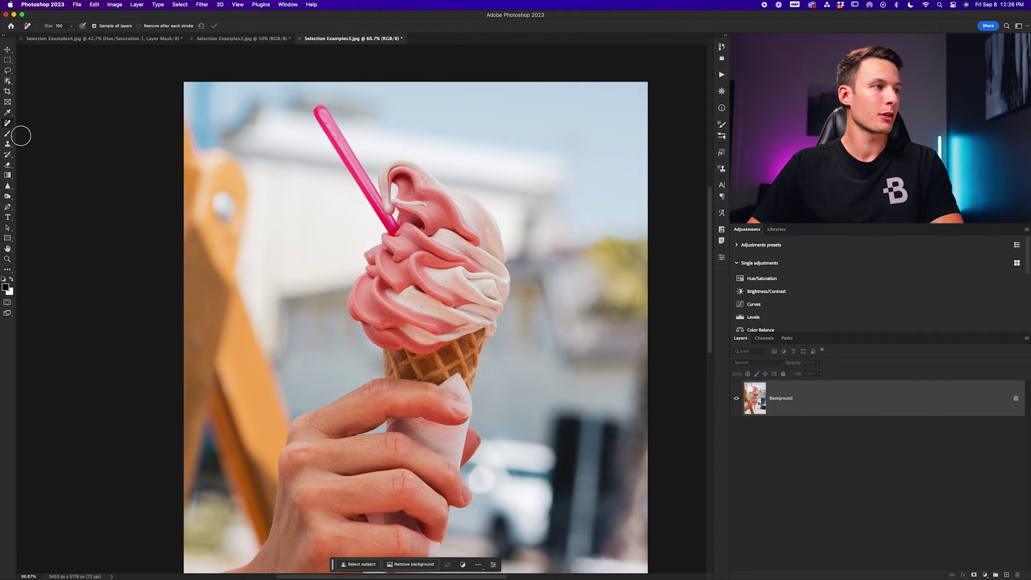
right_click(8, 126)
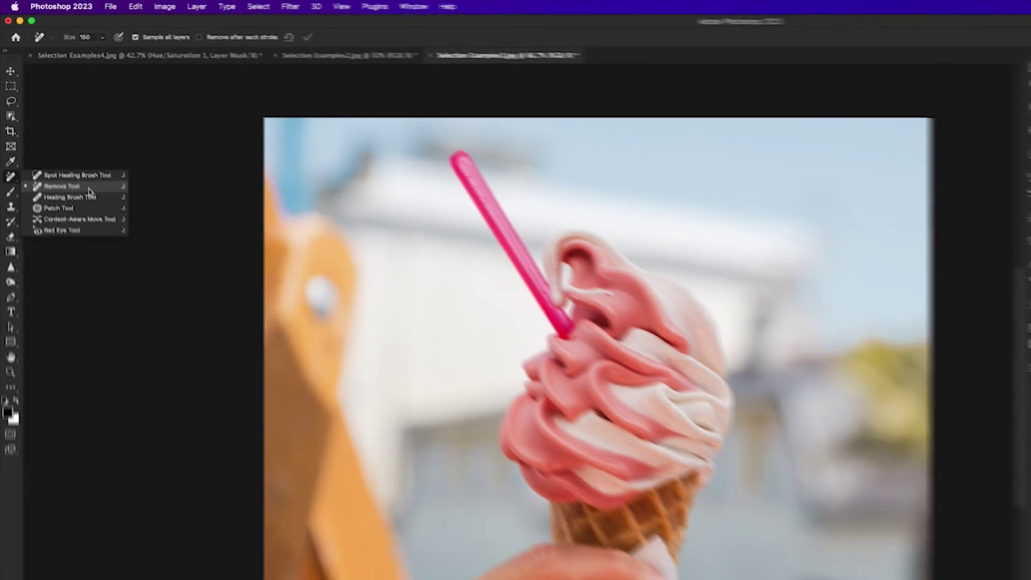
left_click(125, 266)
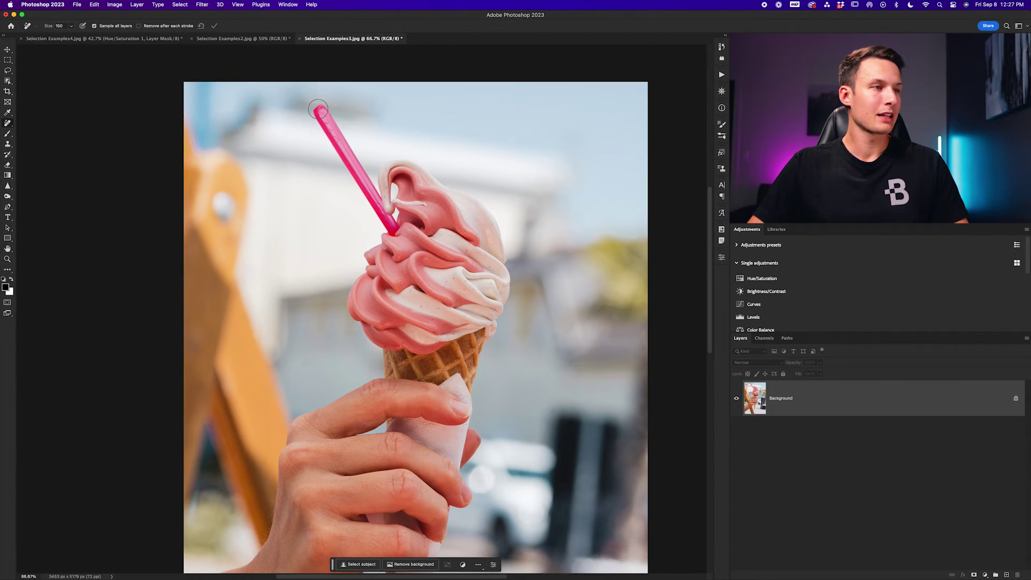
left_click_drag(318, 109, 376, 194)
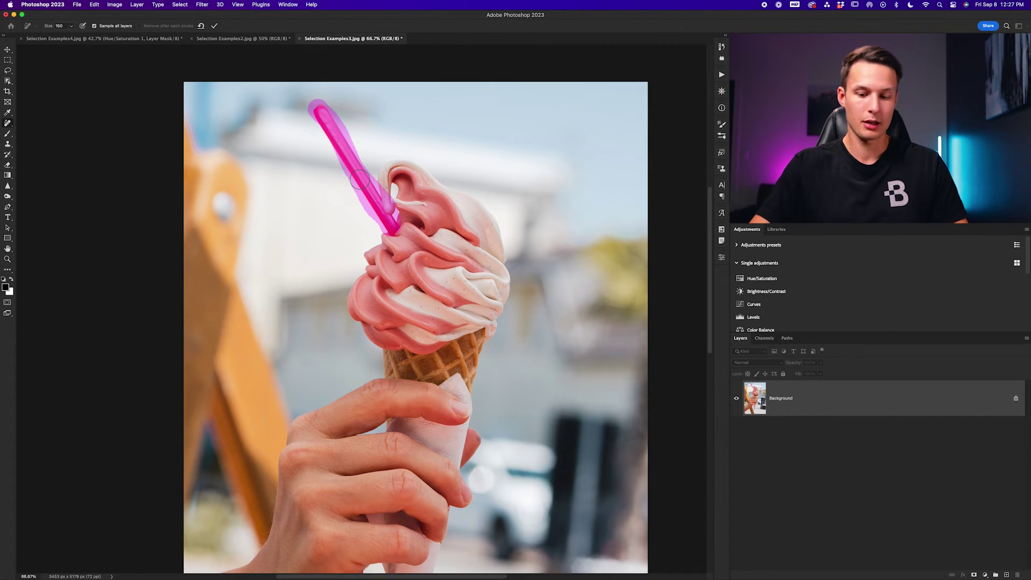
key("Return")
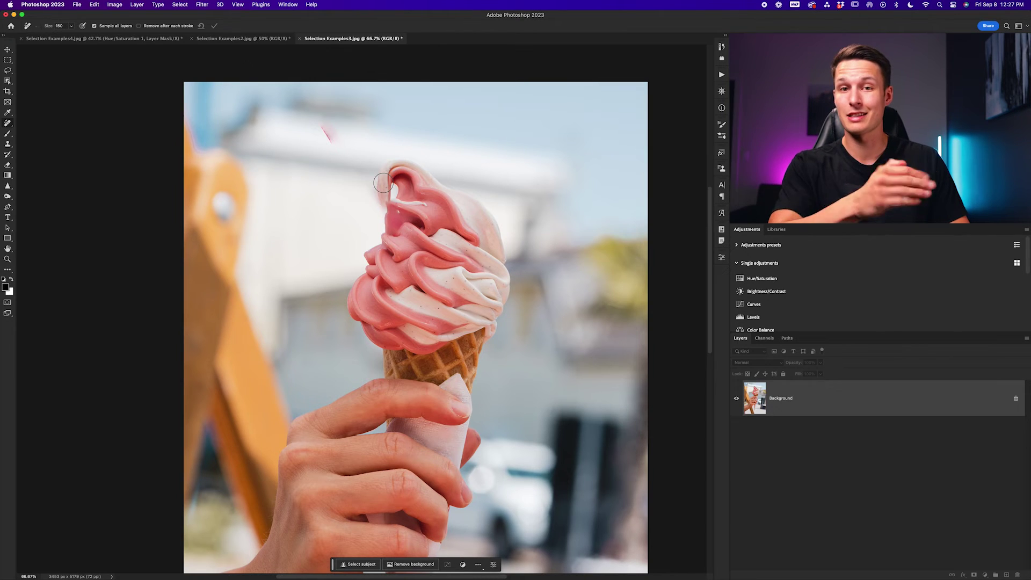
key("super+z")
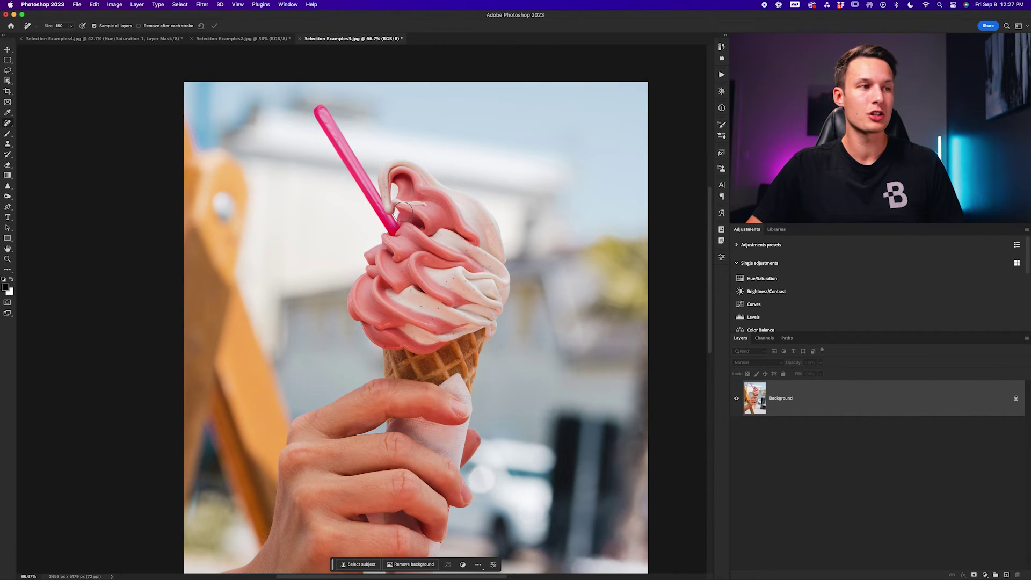
scroll(404, 211, "up", 3)
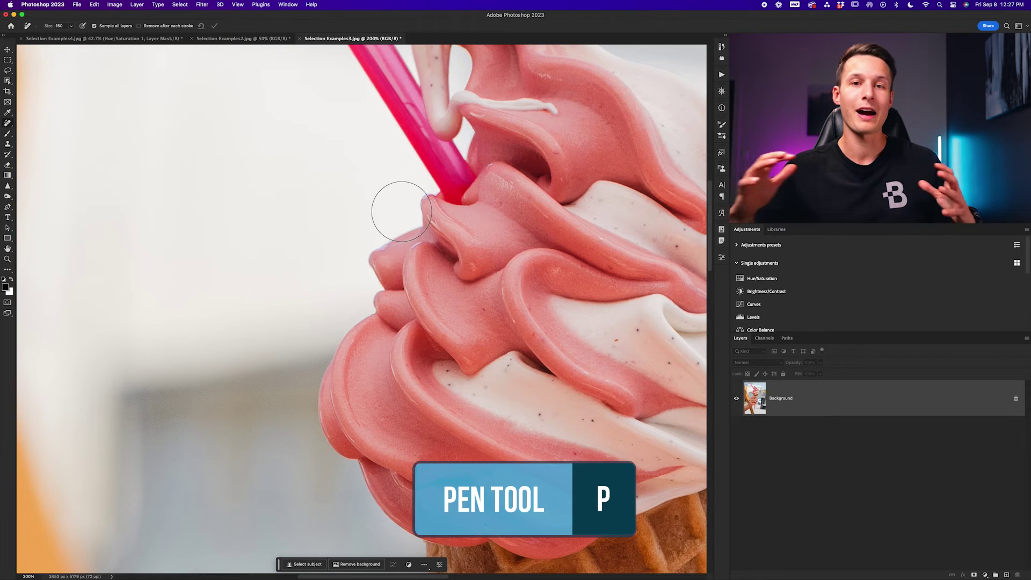
Step: Start a pen path where the spoon meets the ice cream and trace up the swirl's edge
scroll(402, 211, "up", 2)
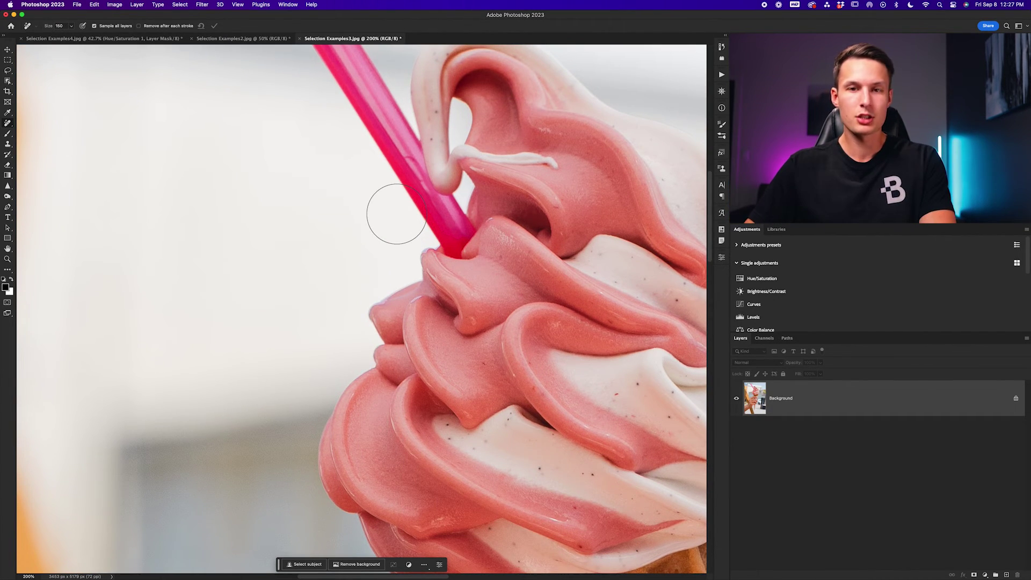
key("p")
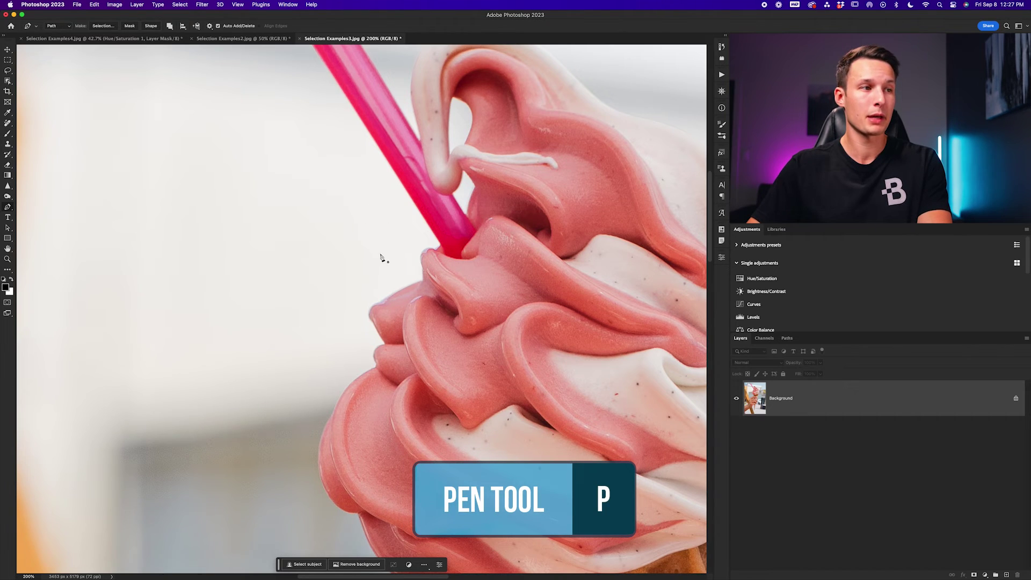
left_click(422, 280)
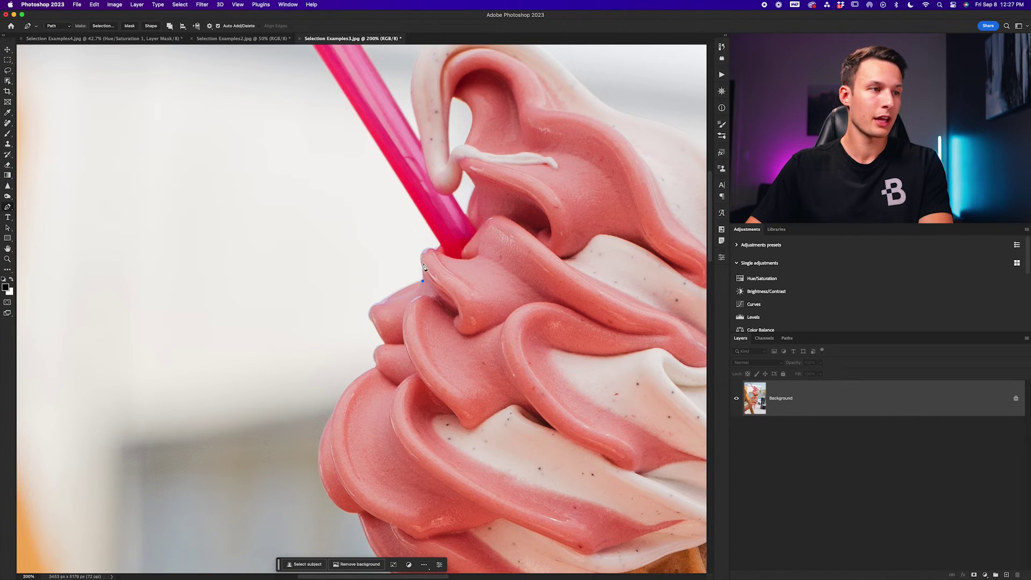
scroll(422, 261, "left", 2)
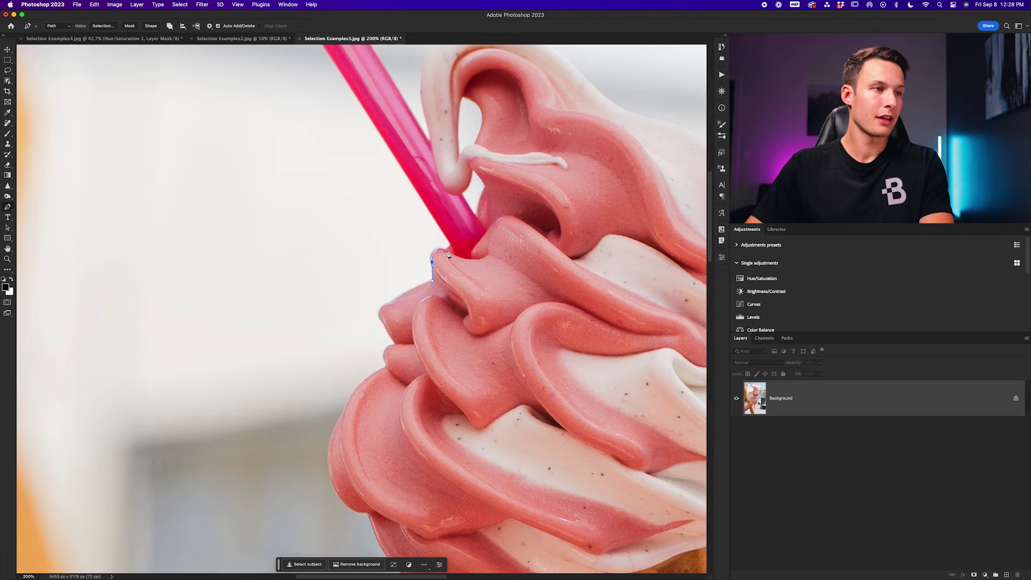
left_click_drag(453, 256, 460, 257)
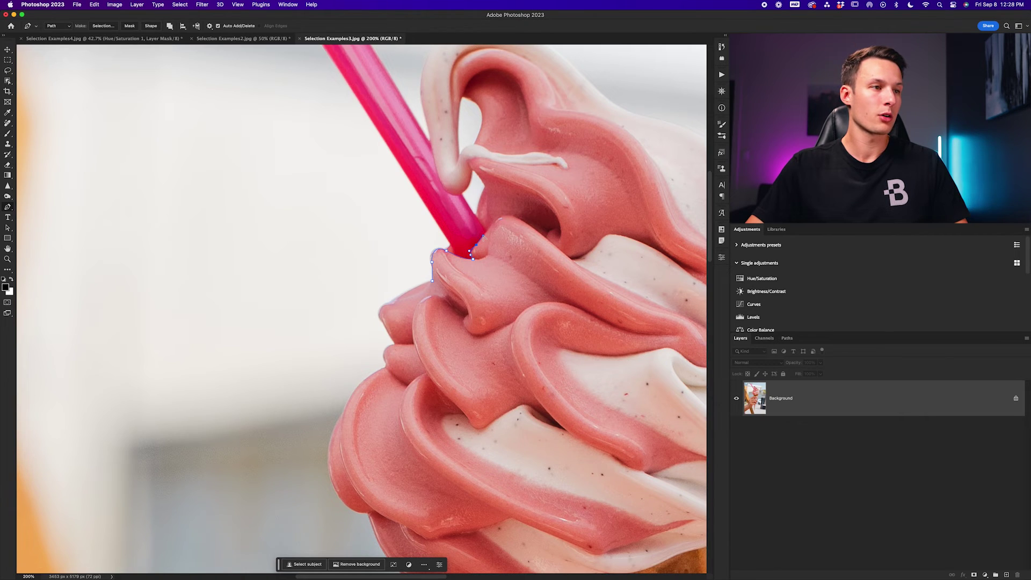
left_click(482, 208)
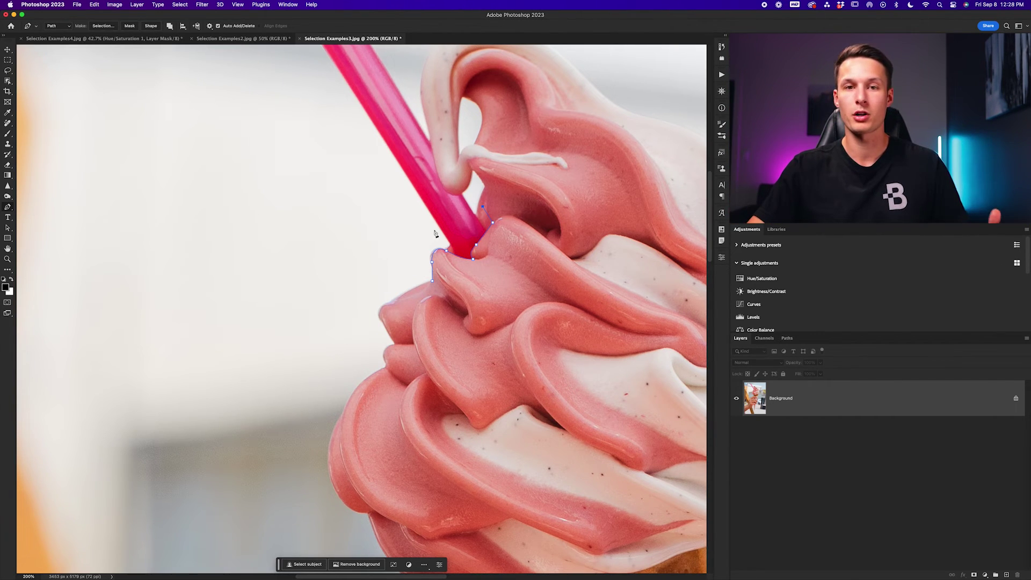
scroll(435, 234, "up", 3)
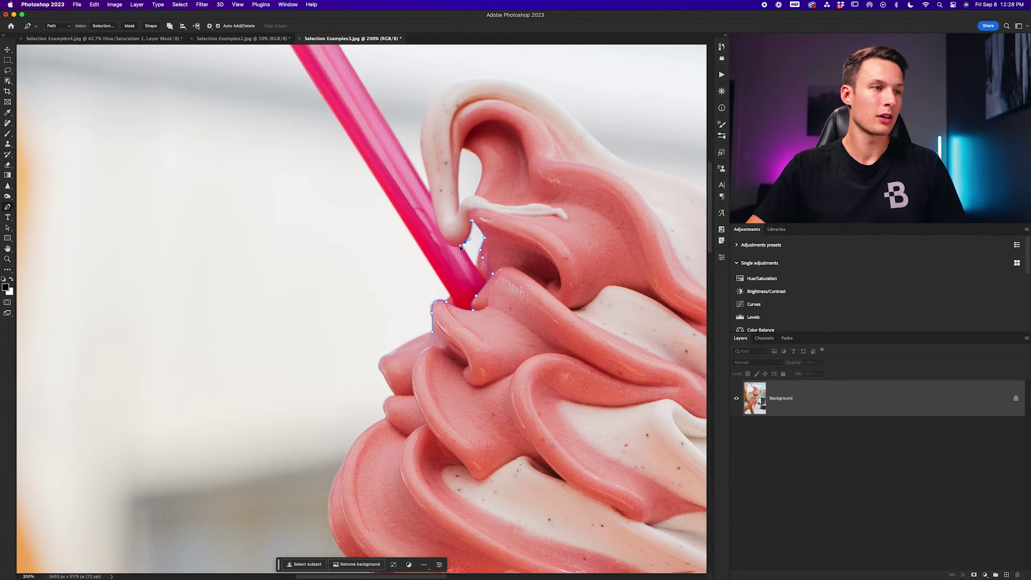
left_click(433, 215)
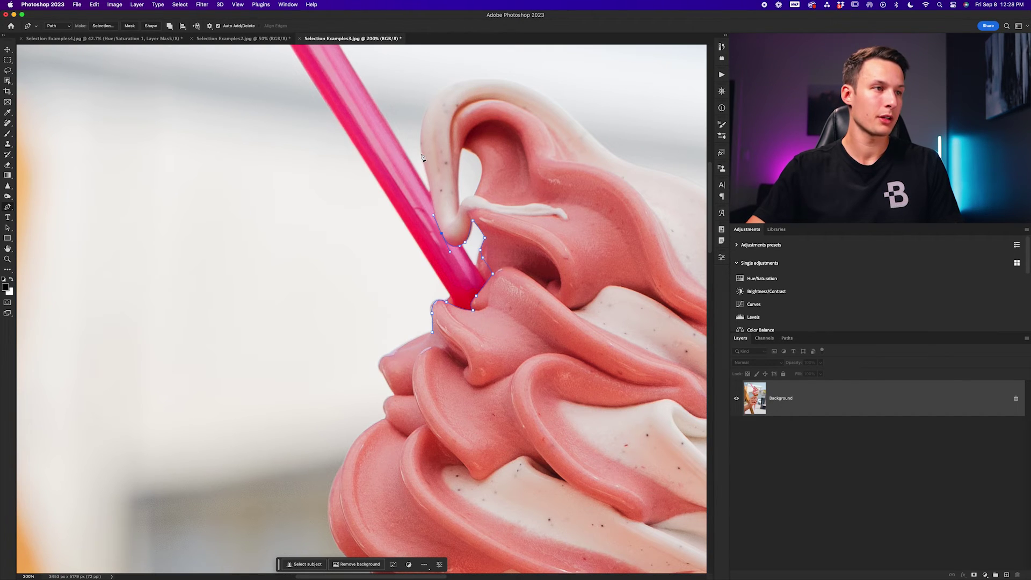
left_click(421, 155)
Step: Continue the path around the spoon's top and tip, then close it at the start
scroll(570, 189, "up", 5)
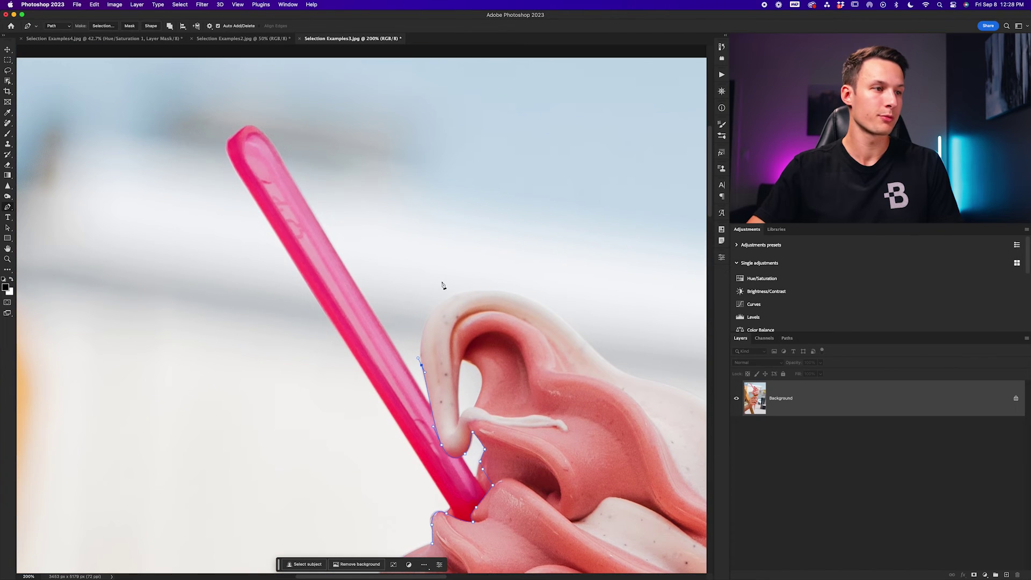
left_click(424, 281)
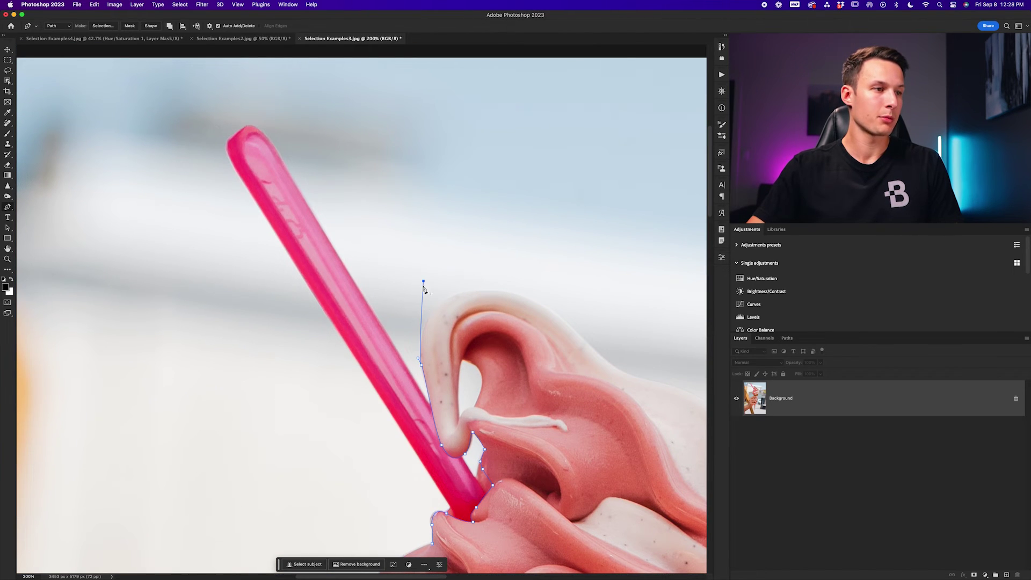
left_click(285, 100)
left_click(184, 97)
left_click(177, 204)
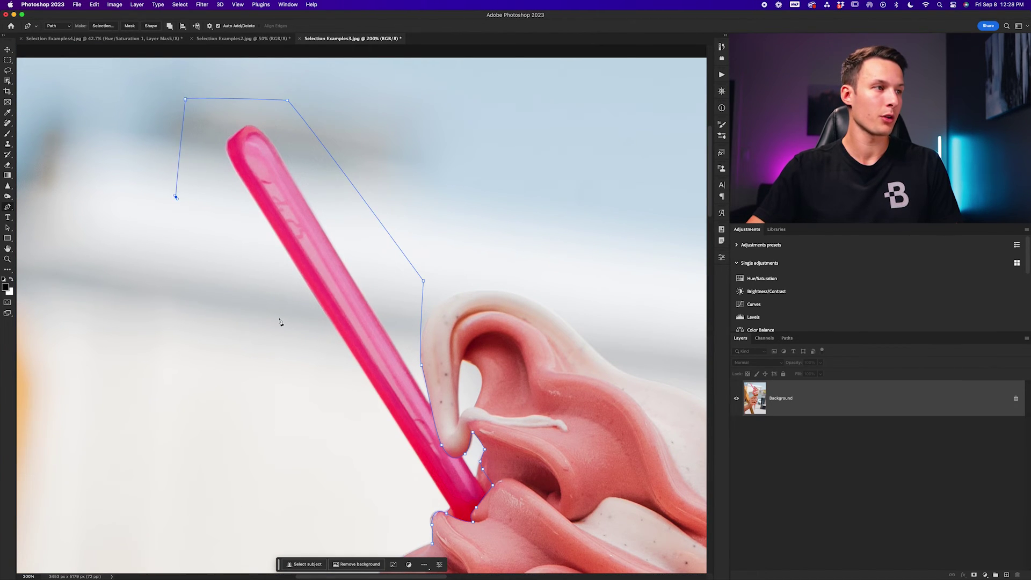
scroll(271, 292, "down", 5)
left_click(262, 229)
left_click(432, 313)
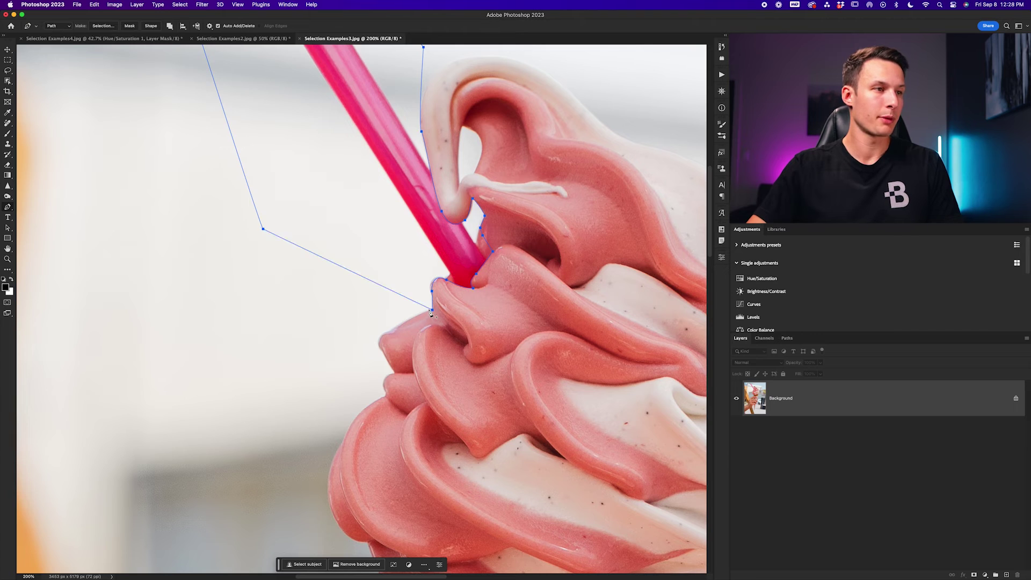
key("super+minus")
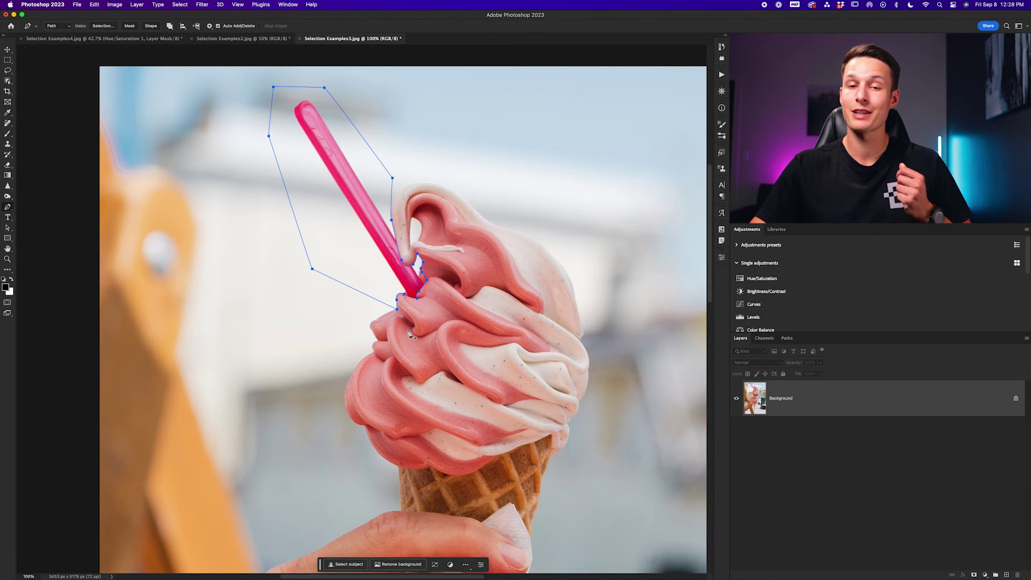
Step: Make a selection from the spoon path with a 0.5 px feather radius
right_click(339, 199)
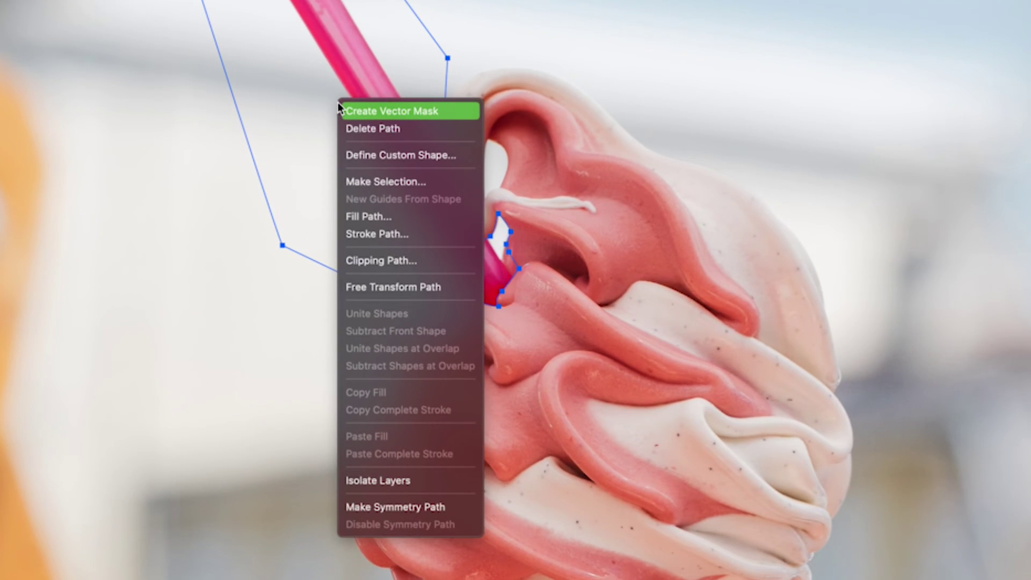
left_click(410, 186)
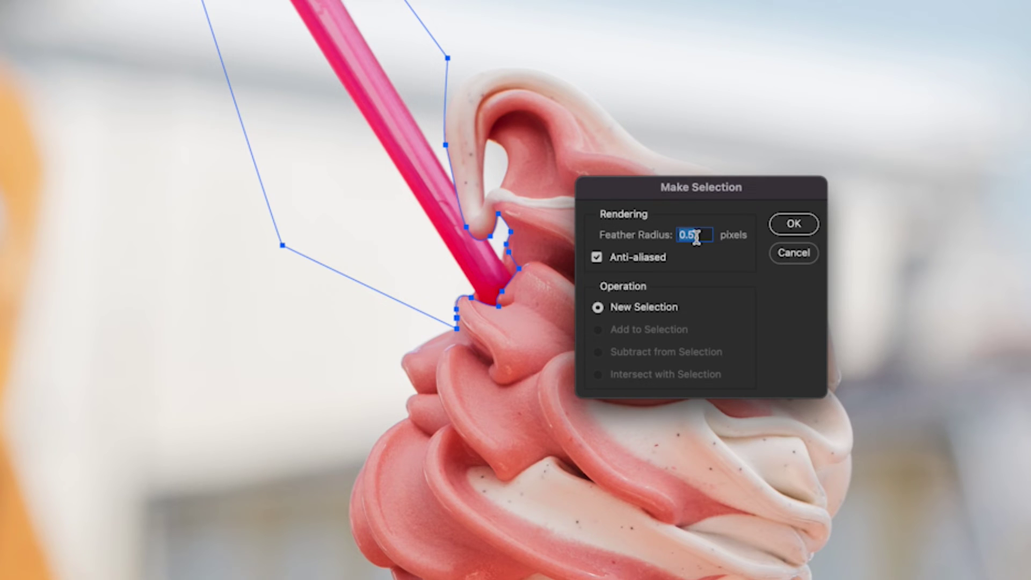
left_click(793, 230)
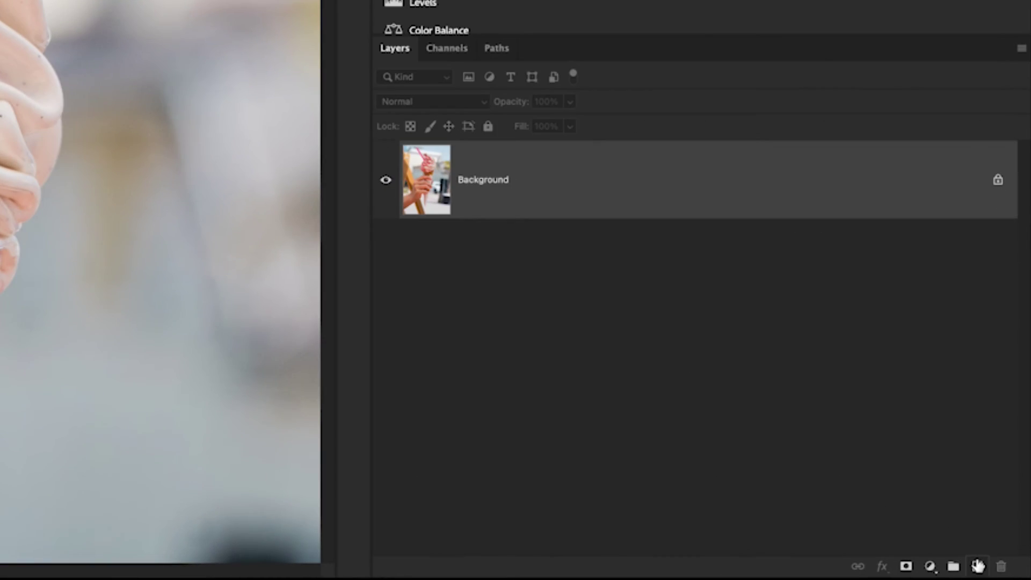
Step: Add Layer 1 and paint black strokes with a 200 px brush inside the selection near the spoon
left_click(977, 565)
key("b")
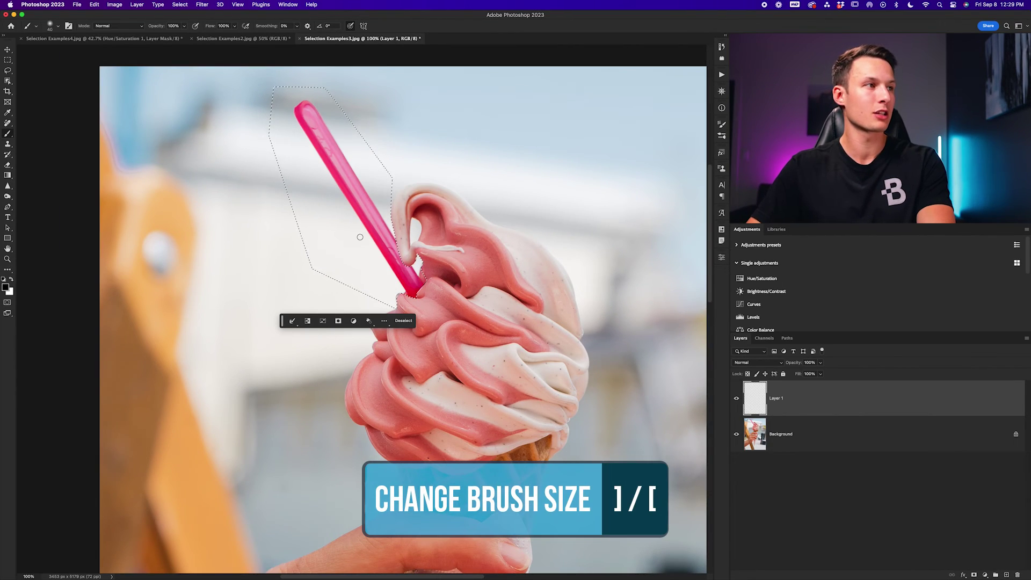
key("bracketright")
key("bracketright")
key("bracketright")
key("bracketright")
key("bracketright")
key("bracketright")
key("bracketright")
key("bracketright")
key("bracketright")
key("bracketright")
key("bracketright")
key("bracketright")
left_click_drag(384, 179, 376, 160)
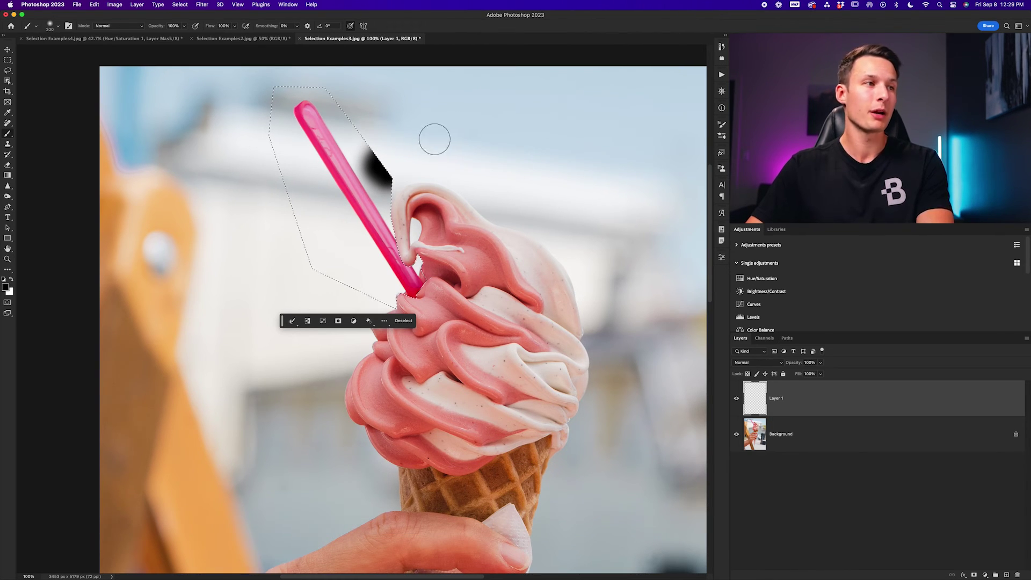
mouse_move(355, 128)
left_mouse_down()
mouse_move(322, 125)
mouse_move(285, 177)
mouse_move(288, 274)
mouse_move(290, 145)
mouse_move(301, 211)
mouse_move(344, 284)
mouse_move(322, 268)
left_mouse_up()
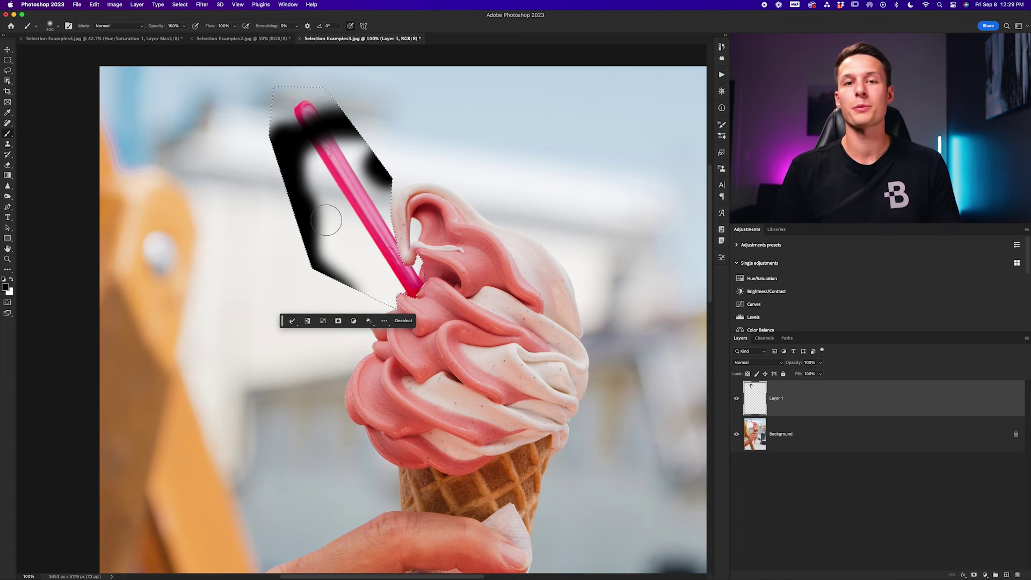
Step: Undo the black strokes and paint Remove tool strokes over the spoon from top to bottom
key("super+z")
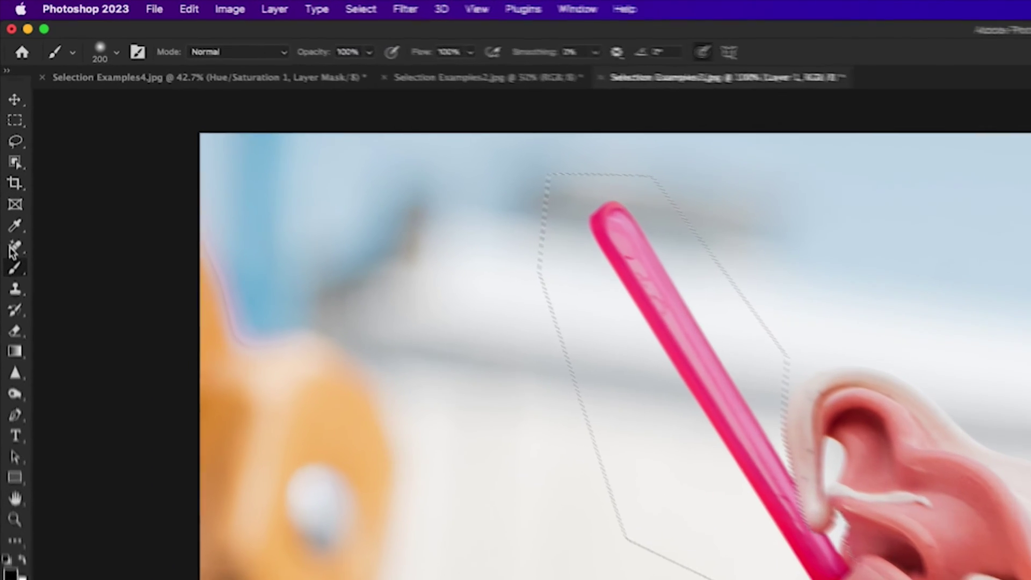
left_click(7, 124)
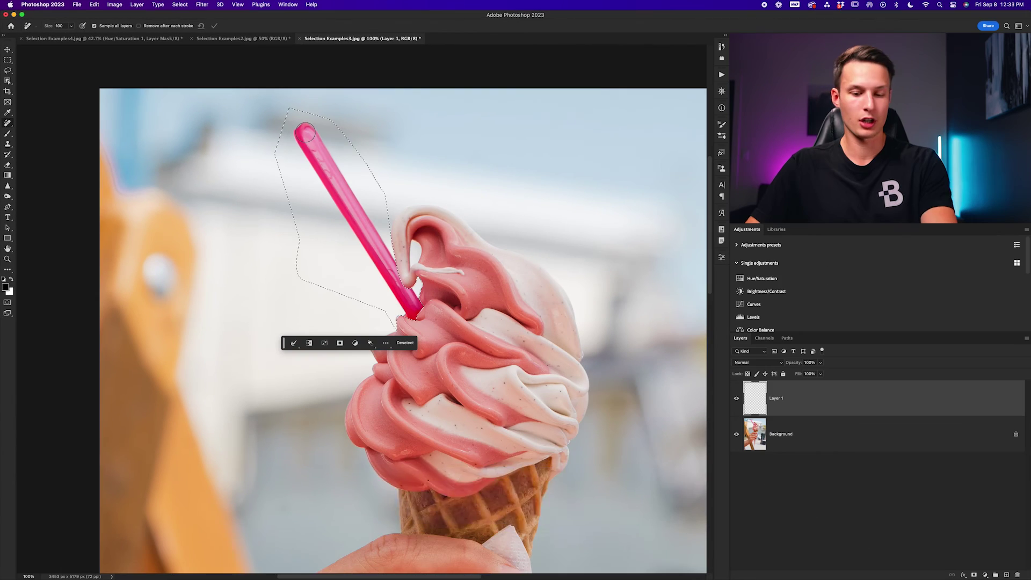
key("bracketright")
key("bracketright")
left_click_drag(315, 148, 396, 288)
key("bracketleft")
key("bracketleft")
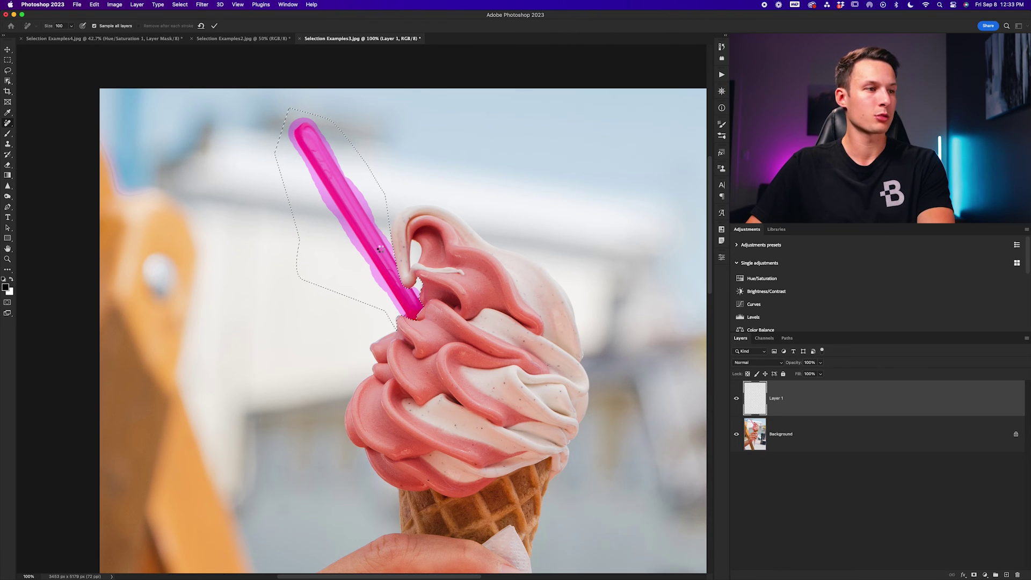
Step: Apply the spoon removal, then erase leftover residue at the drip with small Remove strokes
key("Return")
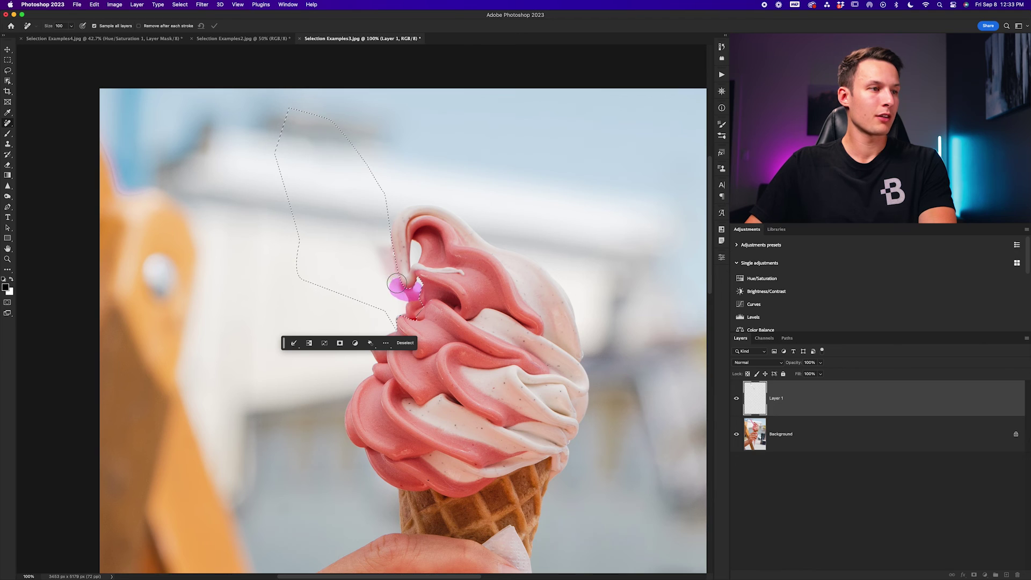
left_click(409, 306)
key("Return")
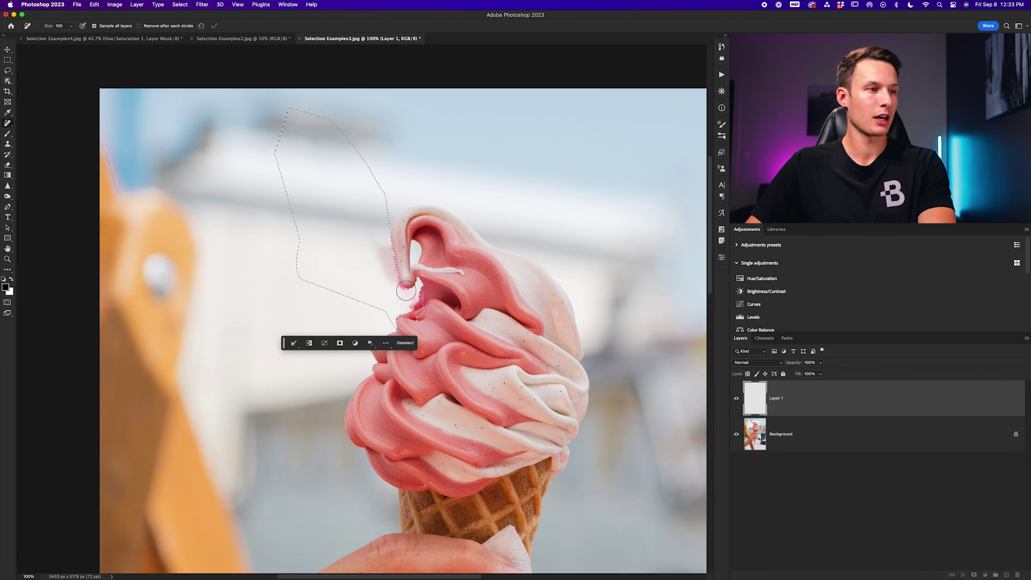
key("Return")
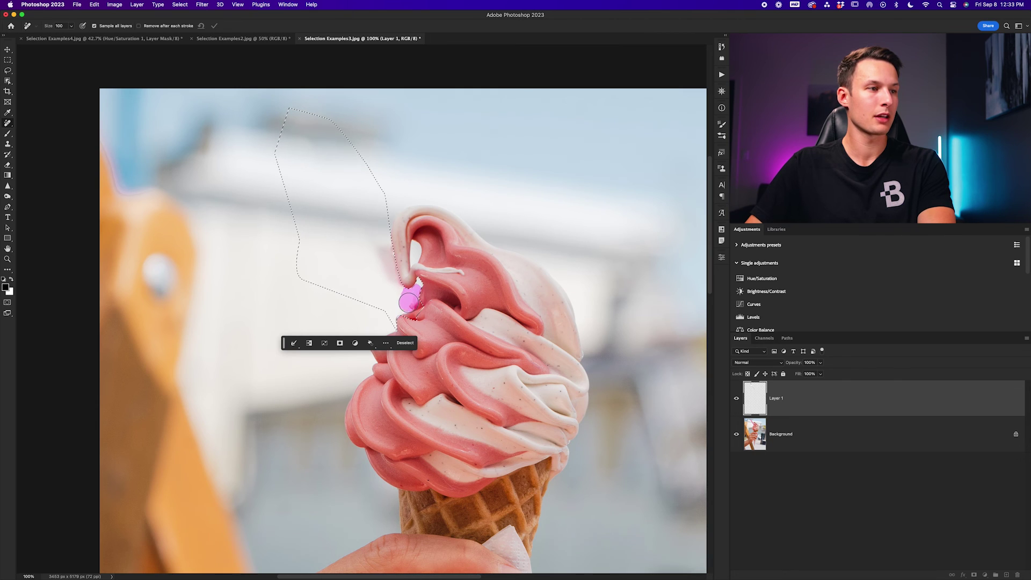
key("Return")
key("Return")
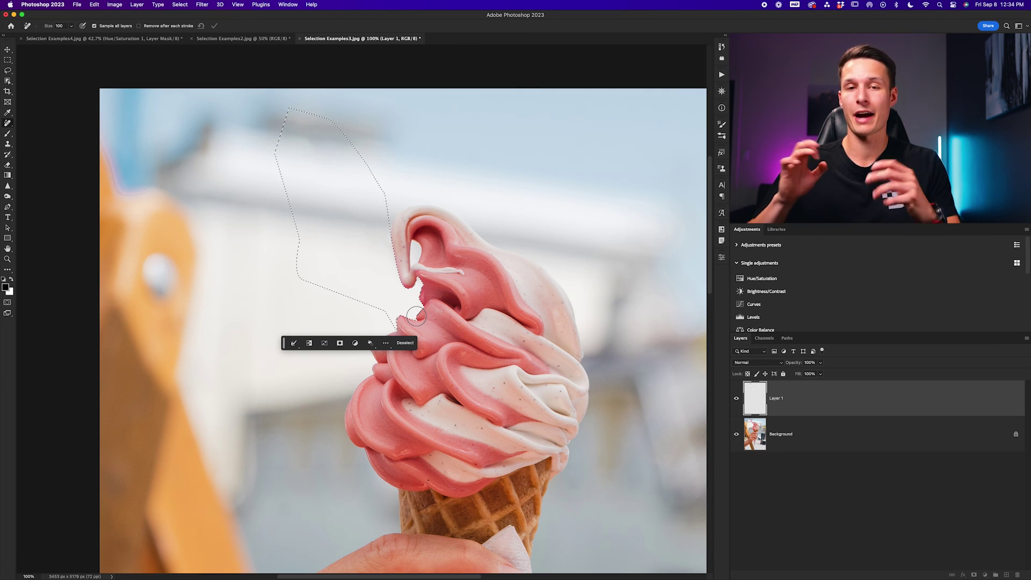
scroll(416, 317, "right", 1)
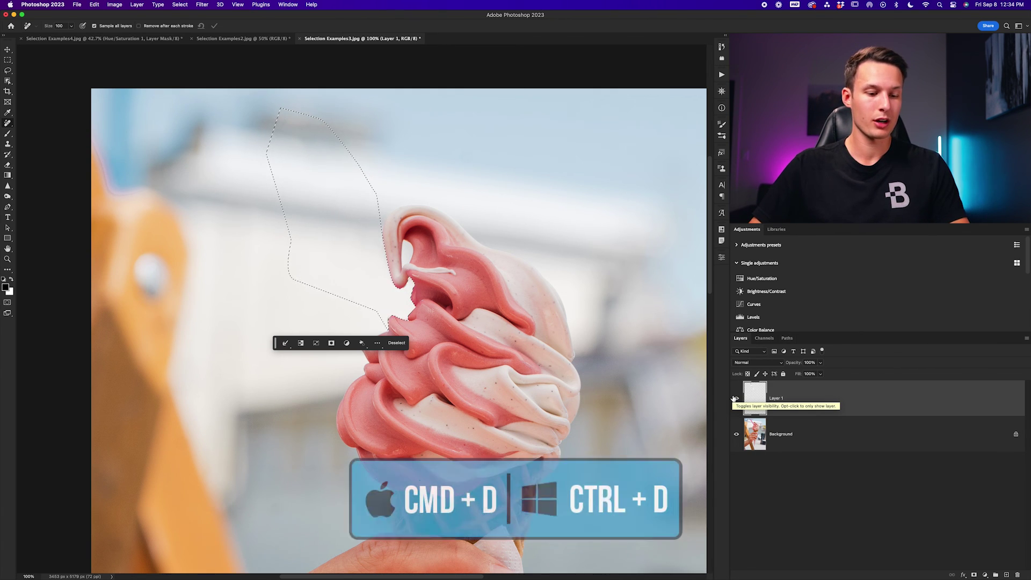
Step: Deselect and zoom to 300% on the ice cream's edge
key("super+d")
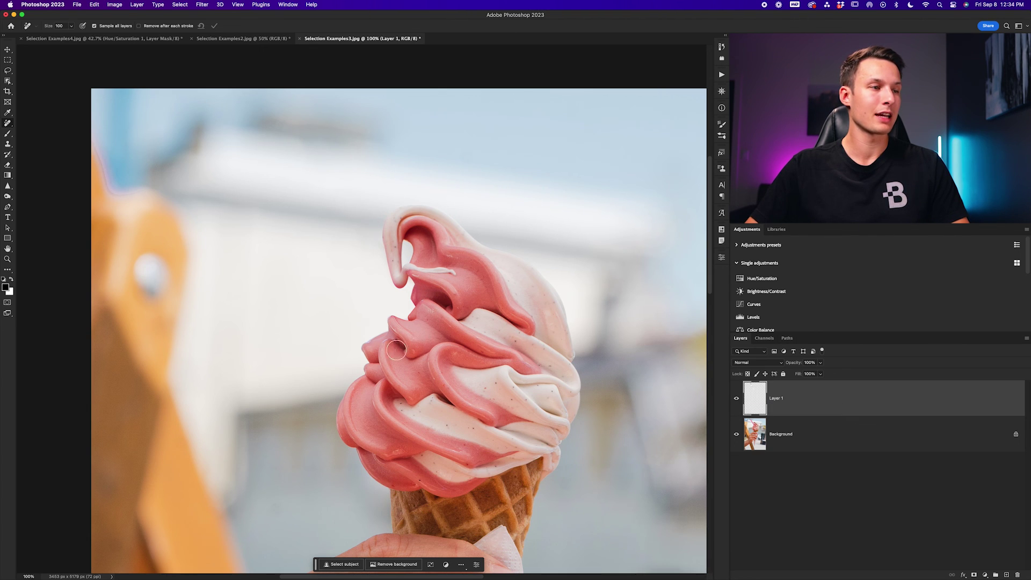
key("b")
key("super+equal")
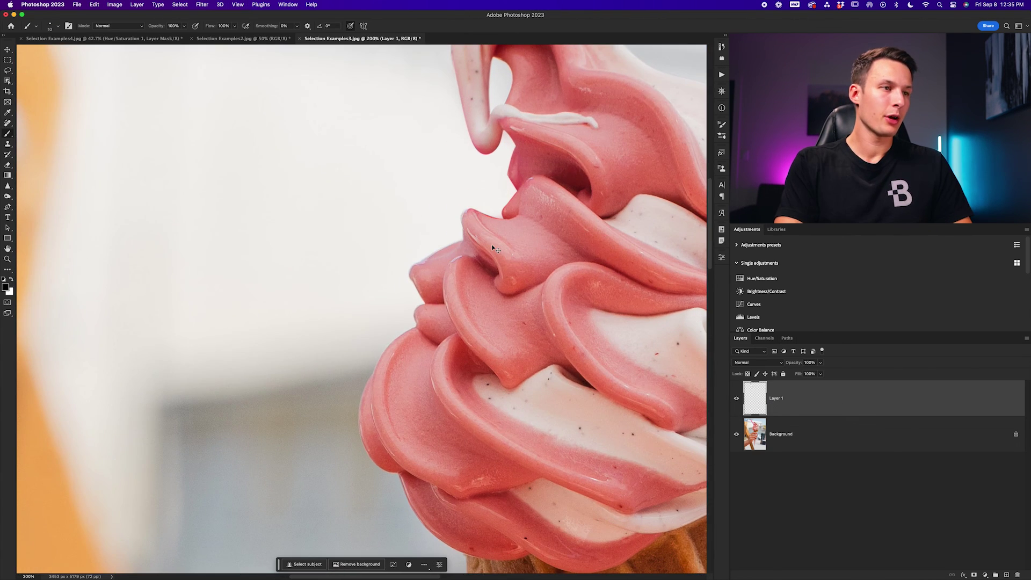
key("super+equal")
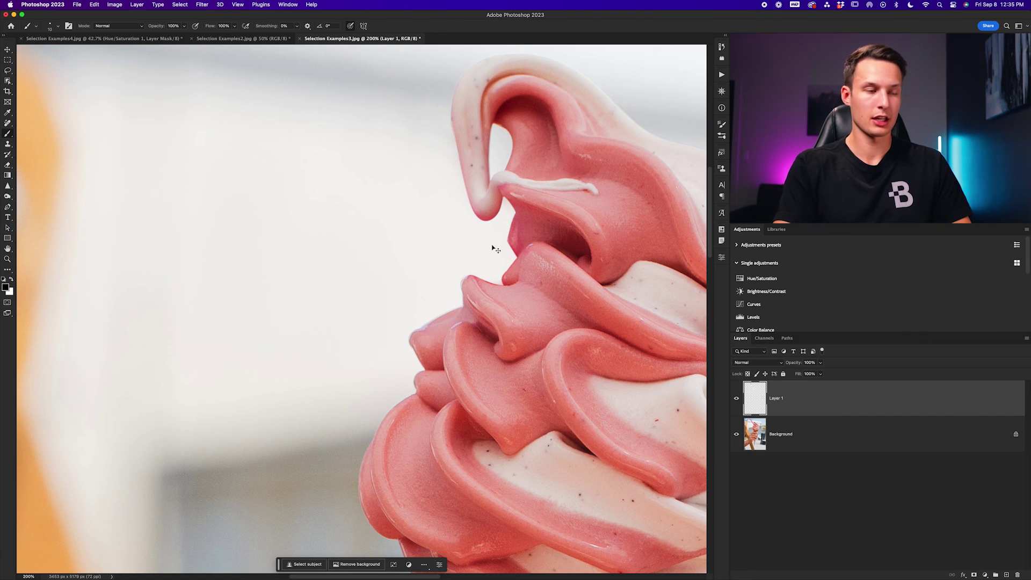
scroll(492, 244, "right", 2)
Step: Set the Clone Stamp brush to 8 px size and 80% hardness
key("s")
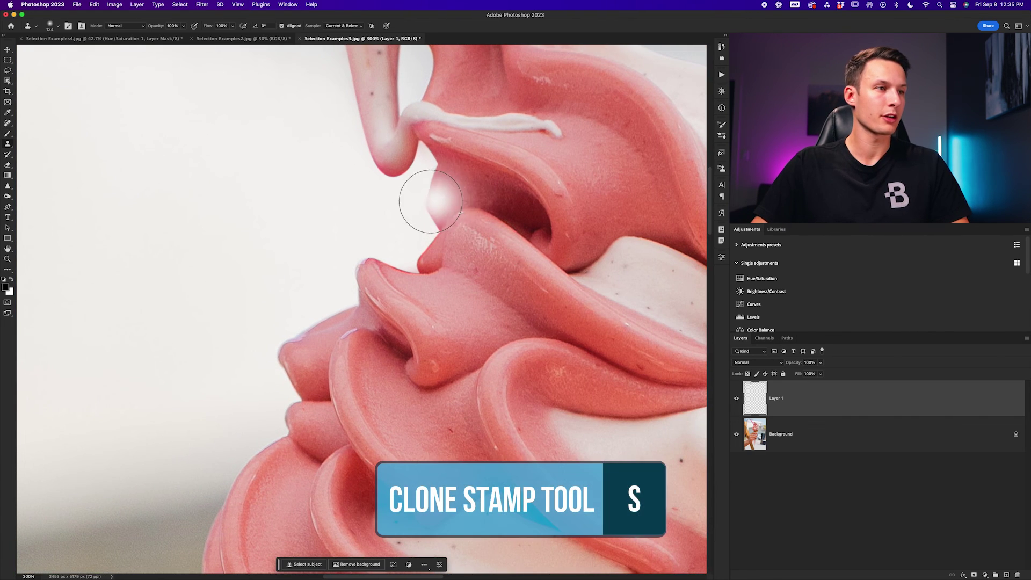
left_click_drag(442, 203, 373, 202)
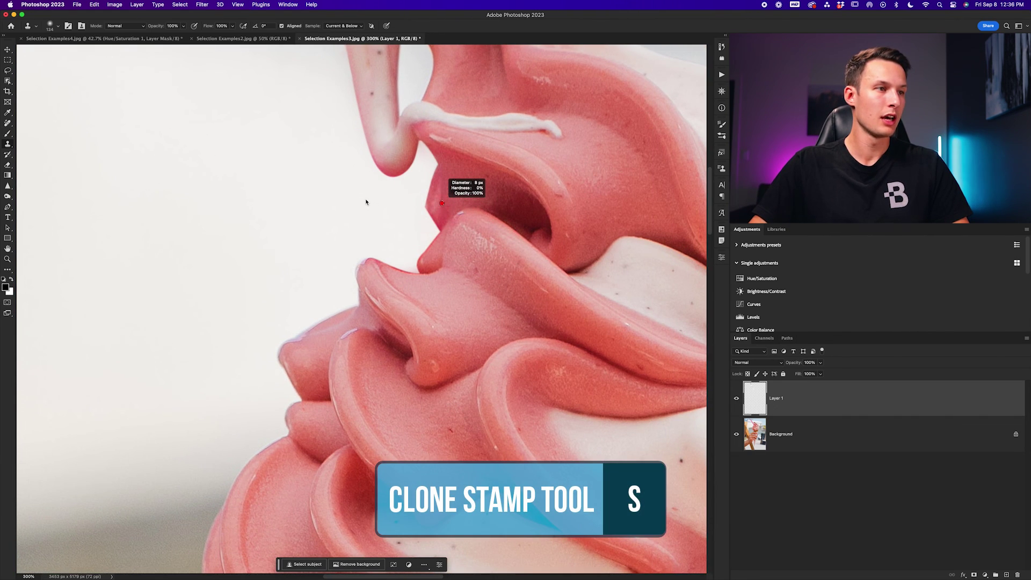
left_click_drag(366, 202, 371, 203)
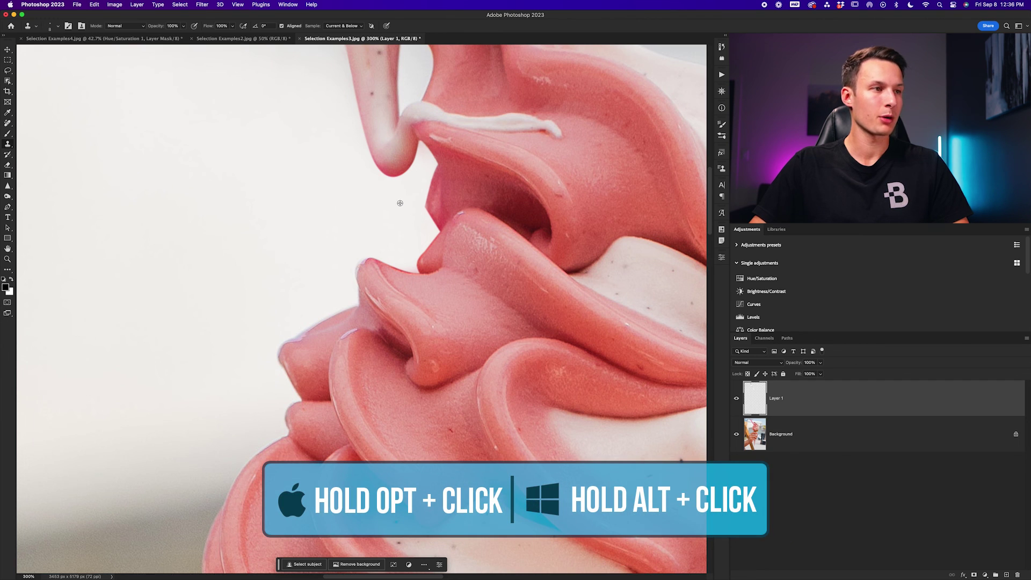
right_click(447, 201)
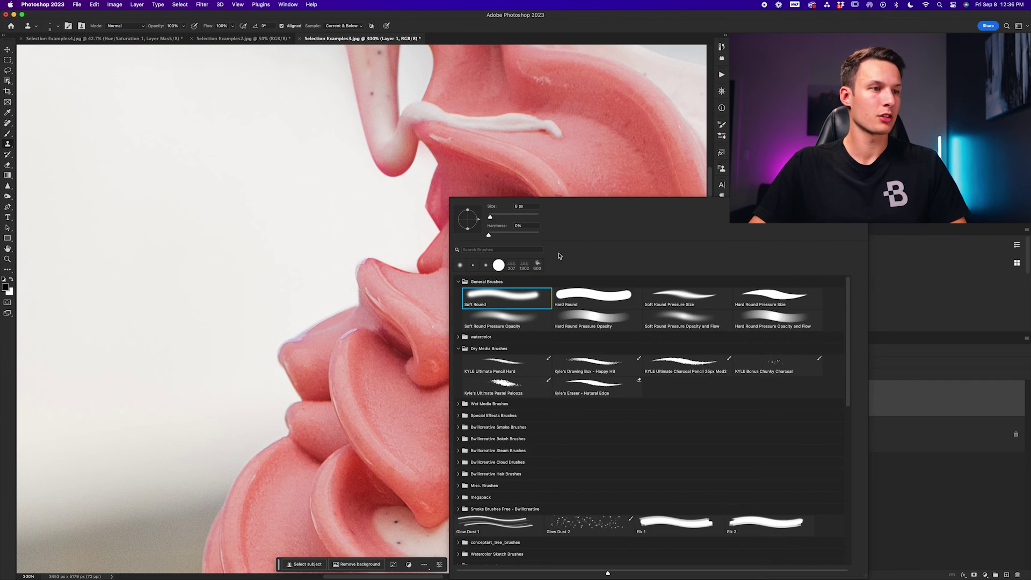
left_click_drag(489, 235, 508, 235)
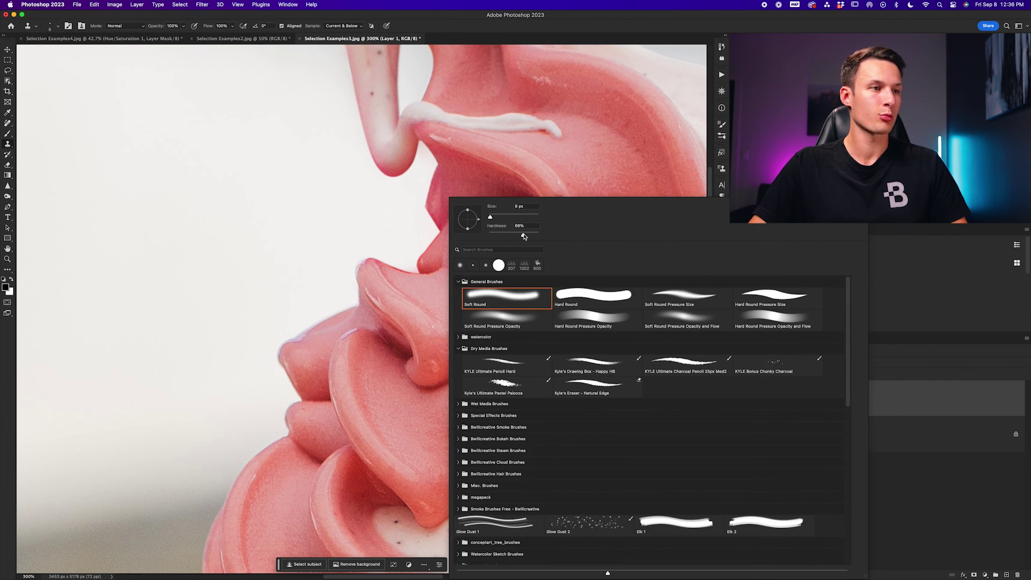
left_click_drag(529, 237, 528, 235)
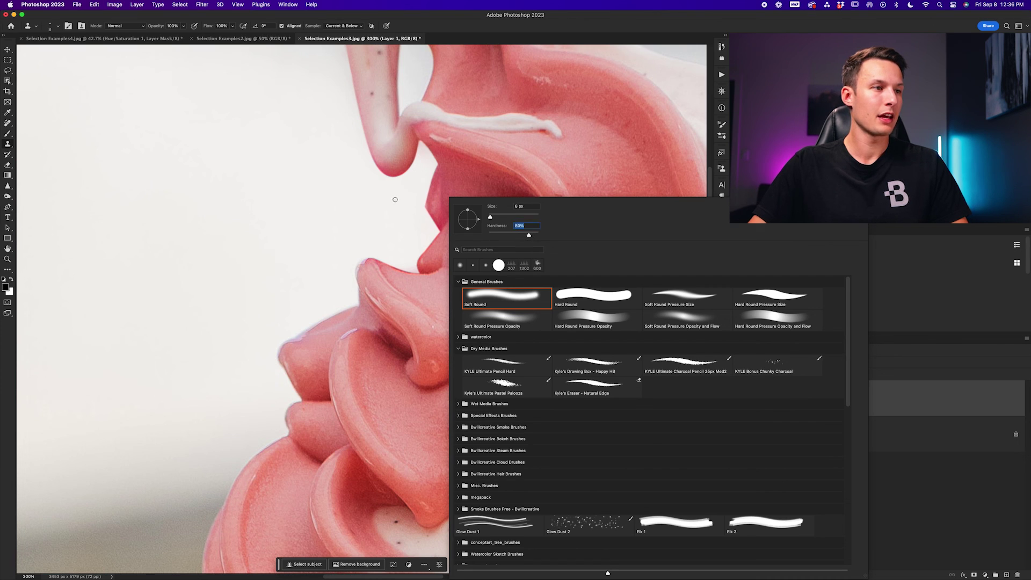
left_click(409, 202)
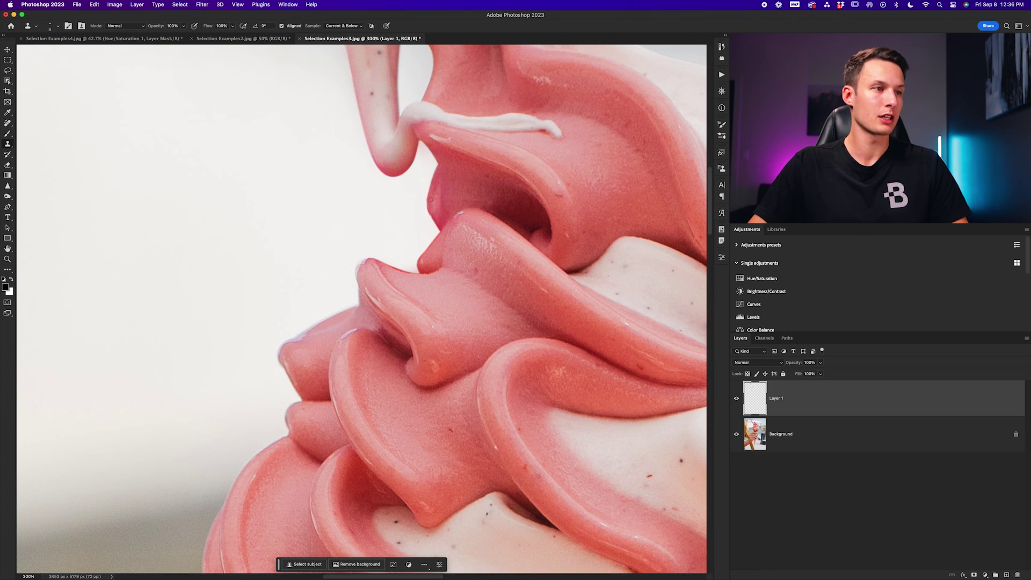
key("super+0")
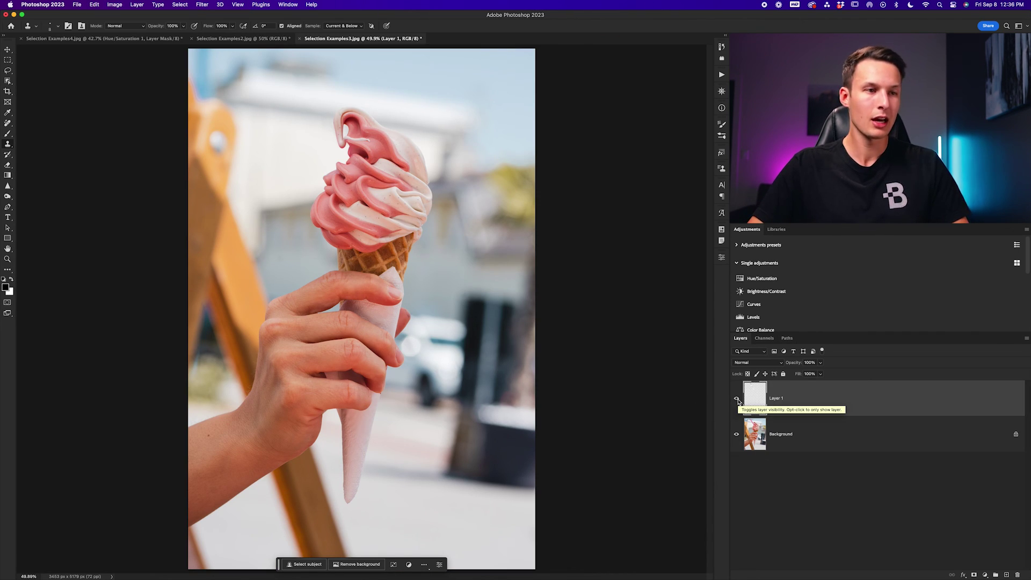
Step: Toggle Layer 1 off and on twice to compare, leaving the spoon-free retouch visible
left_click(736, 399)
left_click(736, 399)
left_click(736, 399)
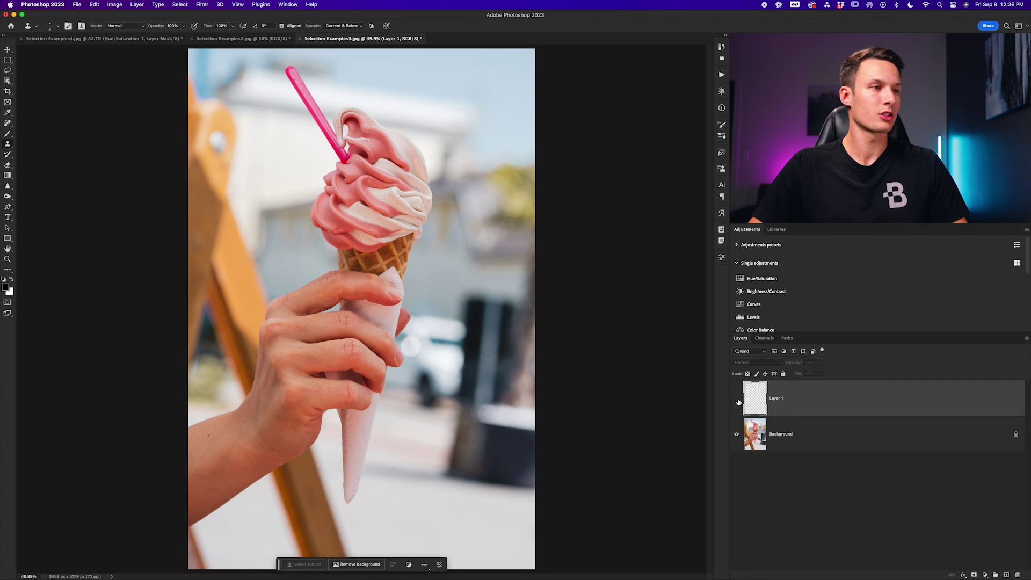
left_click(737, 399)
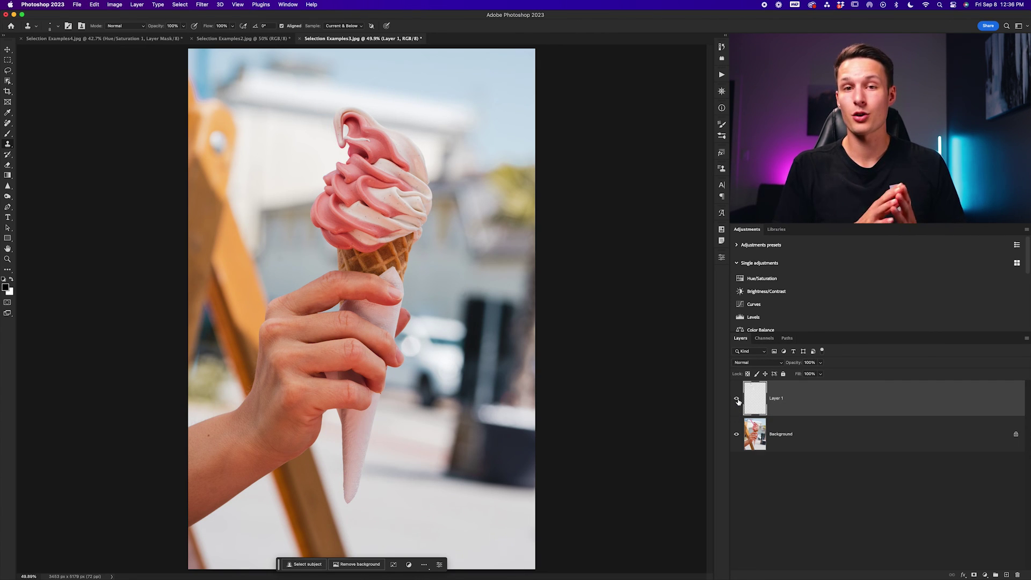